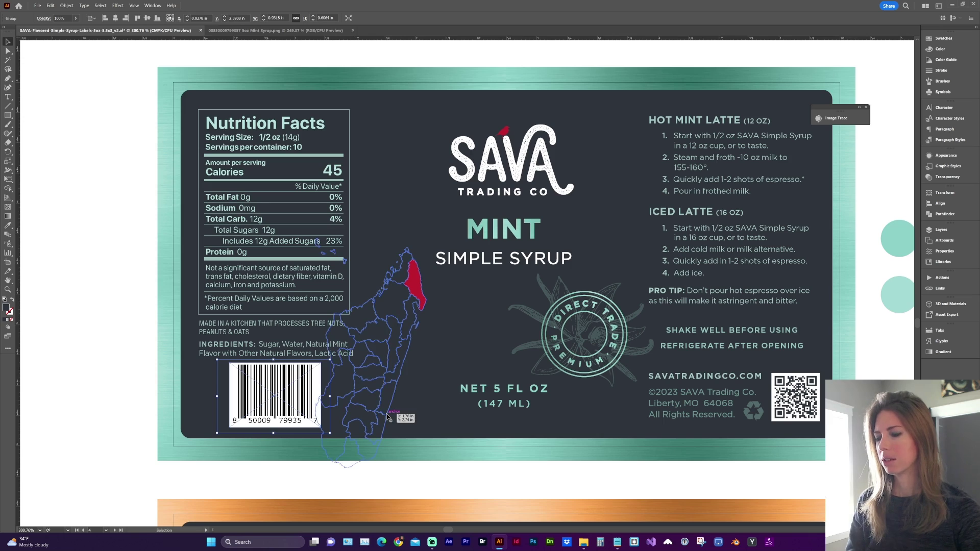
Step: Try cutting the barcode artwork from the mint label
key(ctrl+x)
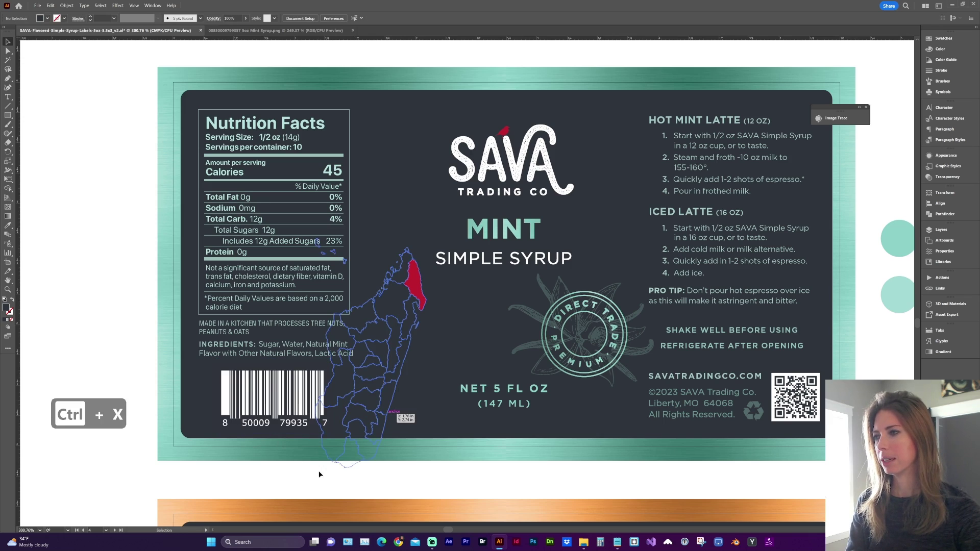
key(ctrl+z)
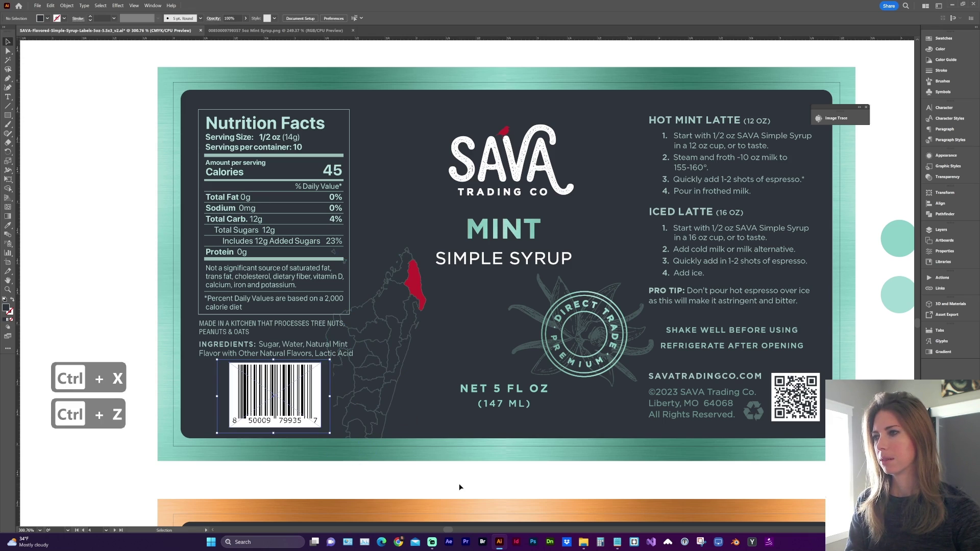
Step: Select the barcode image in the 5oz Mint Syrup PNG document and open its Image Trace settings
click(248, 31)
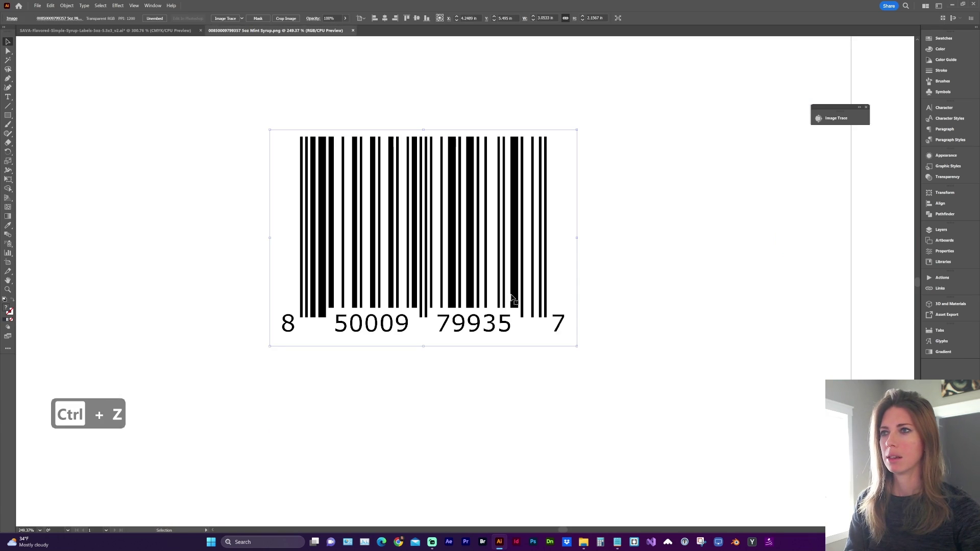
click(834, 117)
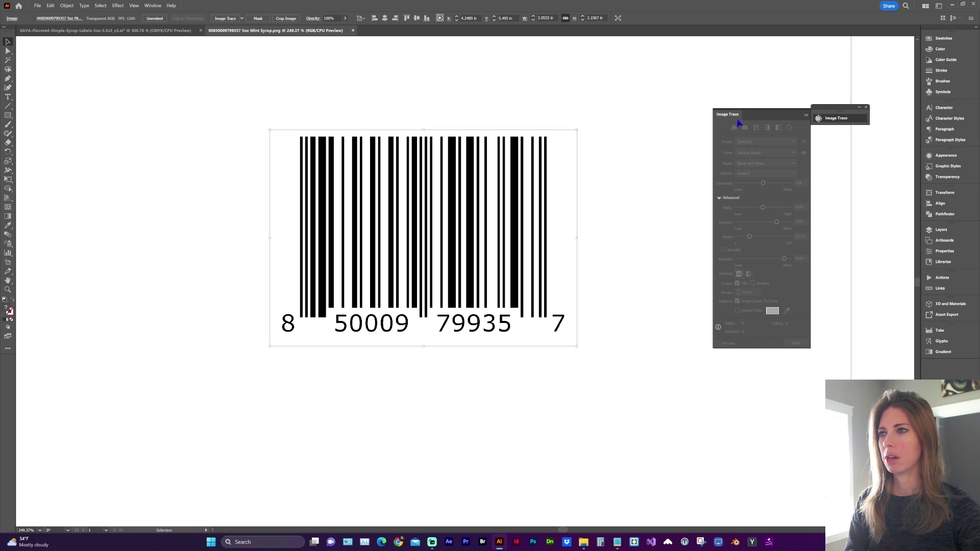
click(154, 6)
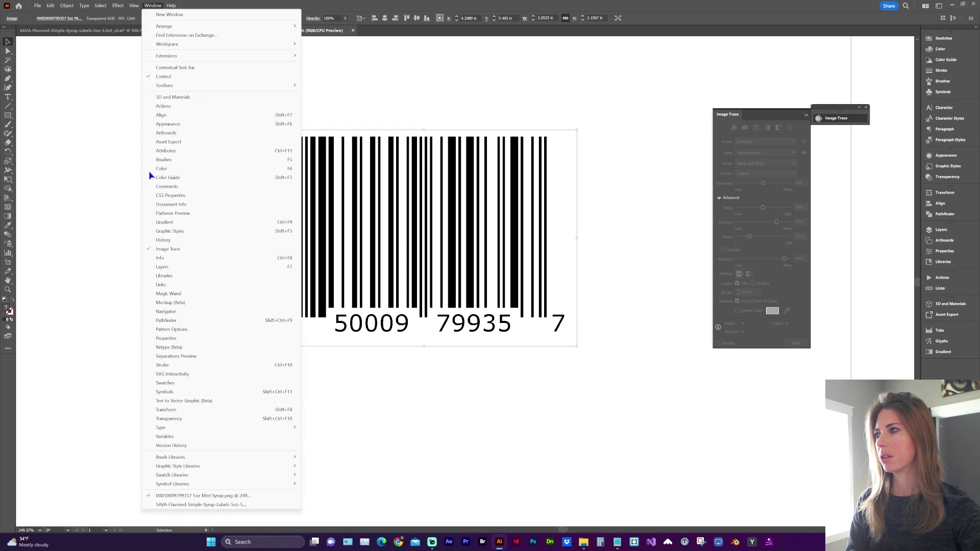
click(575, 7)
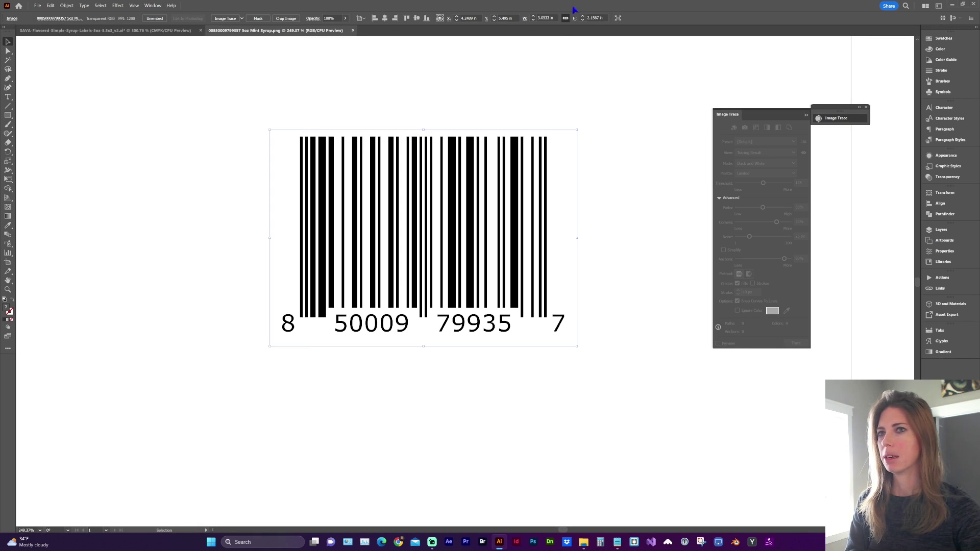
click(631, 189)
click(501, 196)
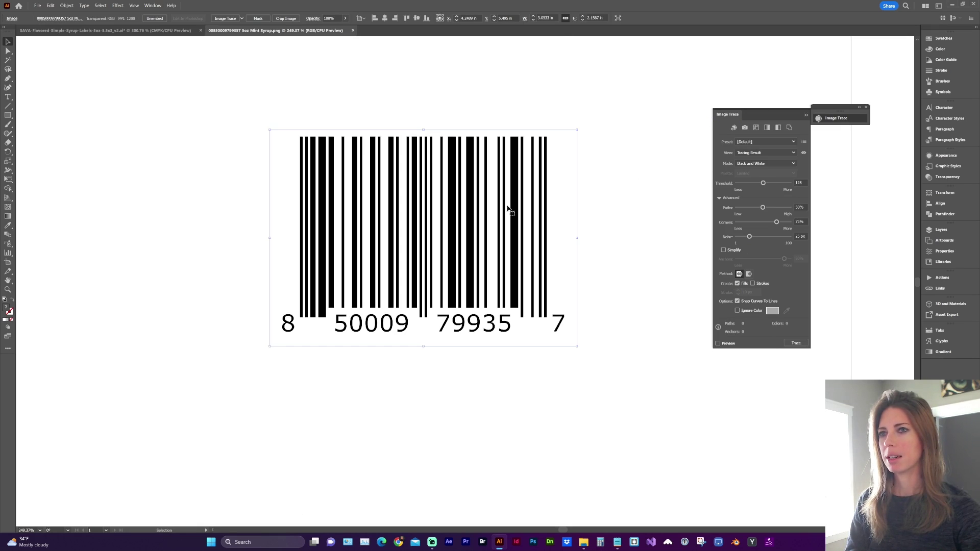
Step: Trace the barcode in black and white with Ignore Color on white, Paths at 80% and Noise at 1 px
click(737, 311)
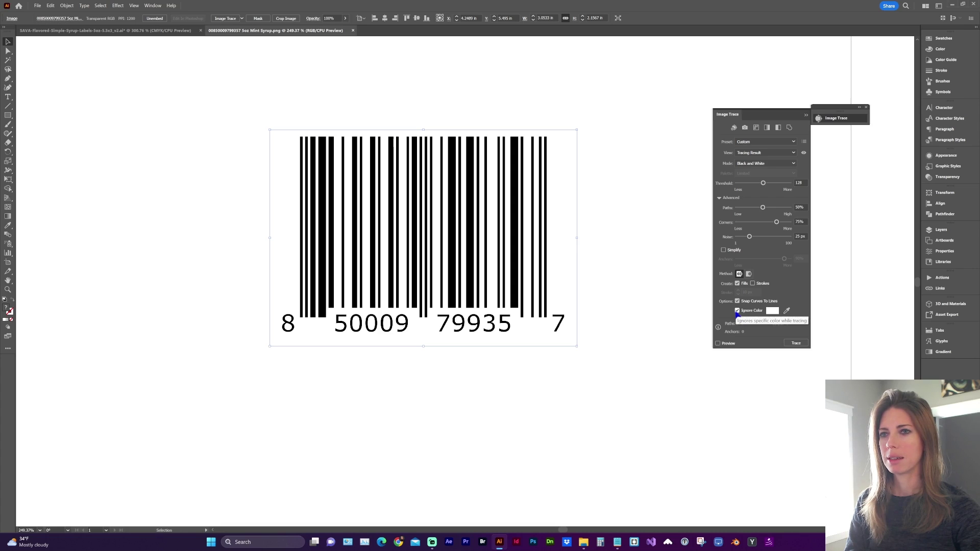
click(773, 208)
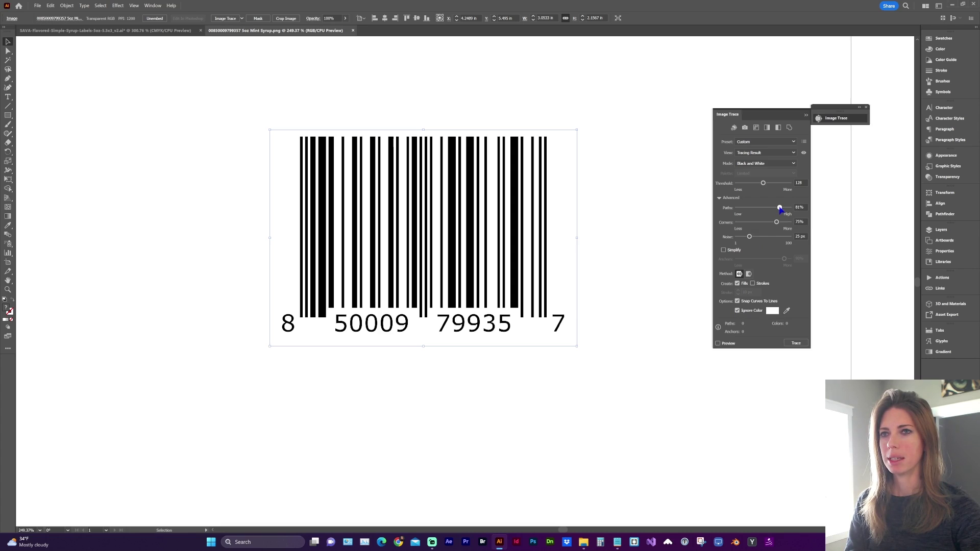
click(739, 237)
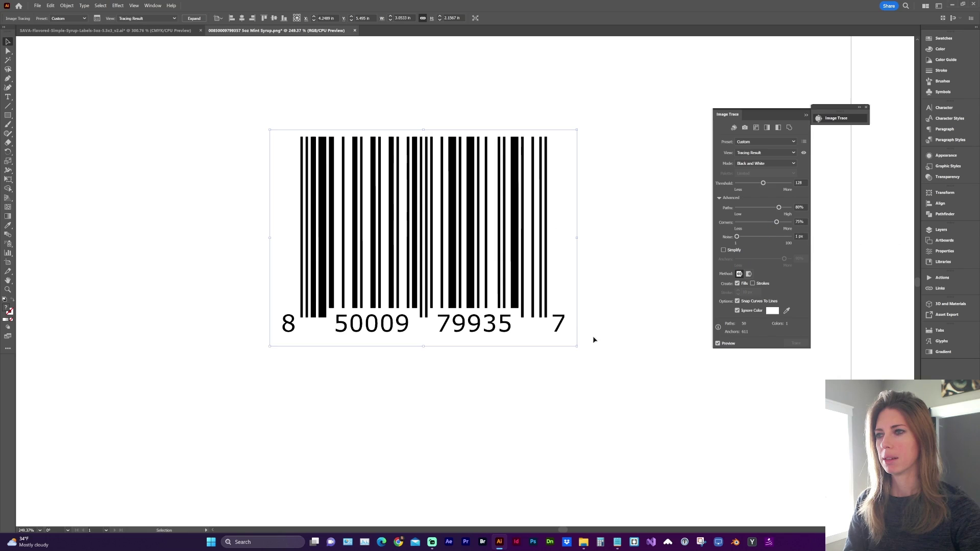
Step: Check the traced numbers up close, set Paths to 86% and expand the trace into vector paths
key(z)
drag(266, 300, 585, 357)
key(v)
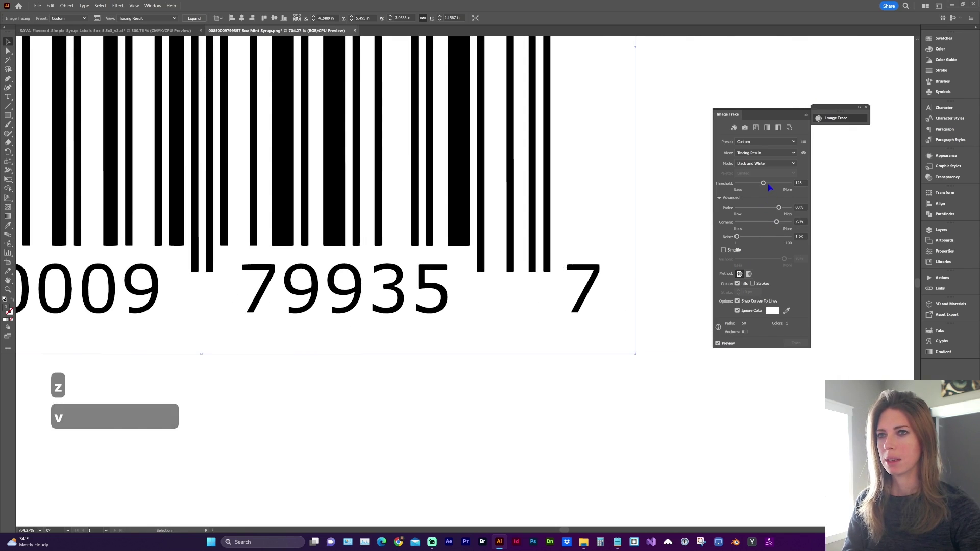
click(781, 208)
key(ctrl+minus)
key(ctrl+minus)
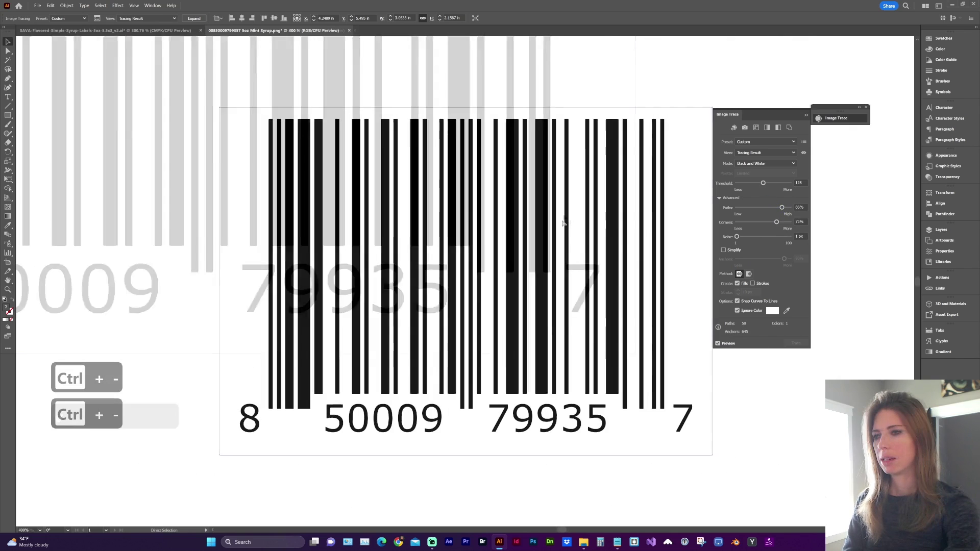
key(ctrl+minus)
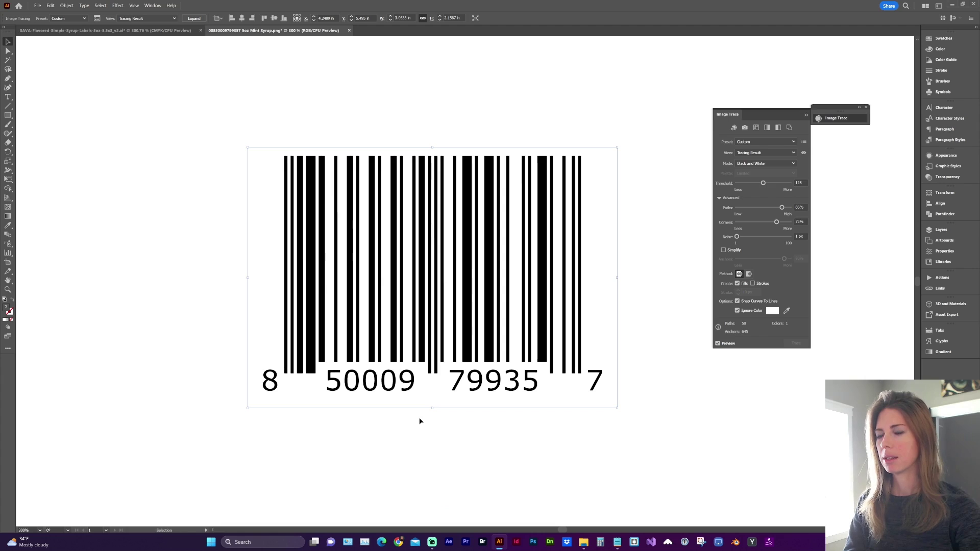
click(194, 19)
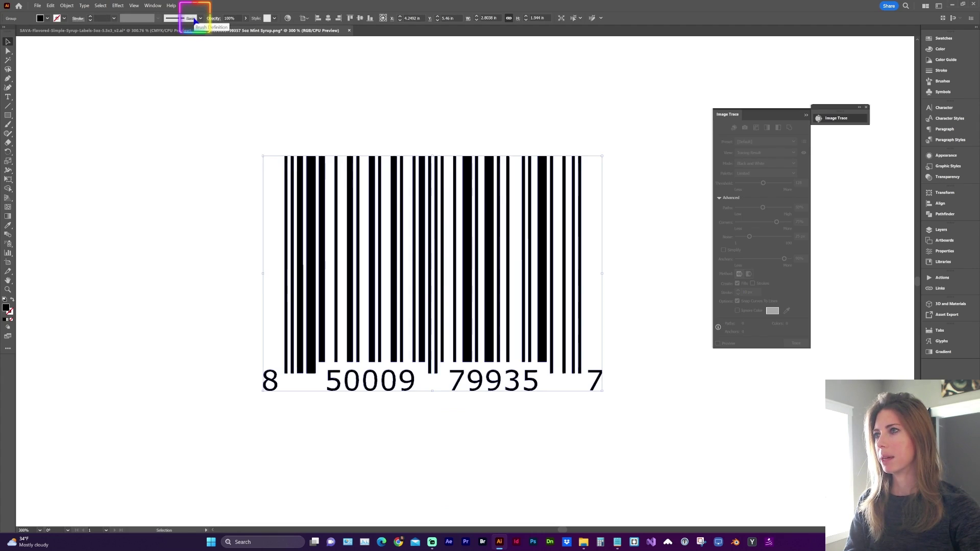
click(208, 222)
Step: In the mint label document, draw a rectangle about 0.37 by 0.53 in with the label's dark background fill and copy it
click(79, 31)
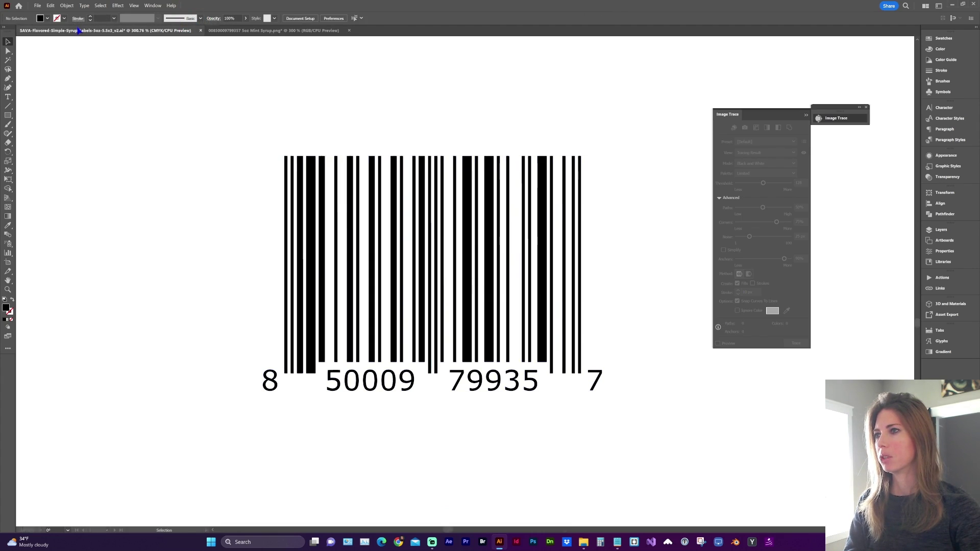
click(388, 204)
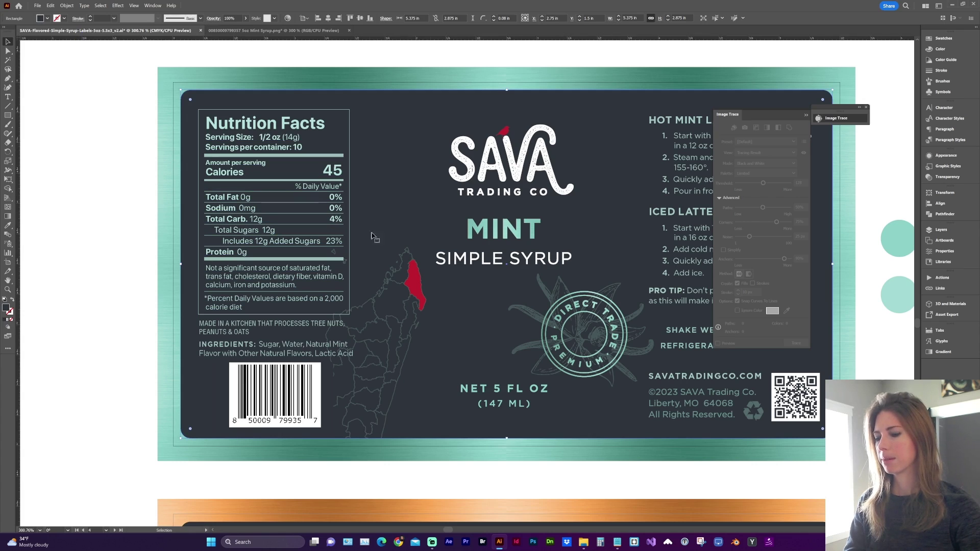
key(m)
drag(81, 194, 125, 256)
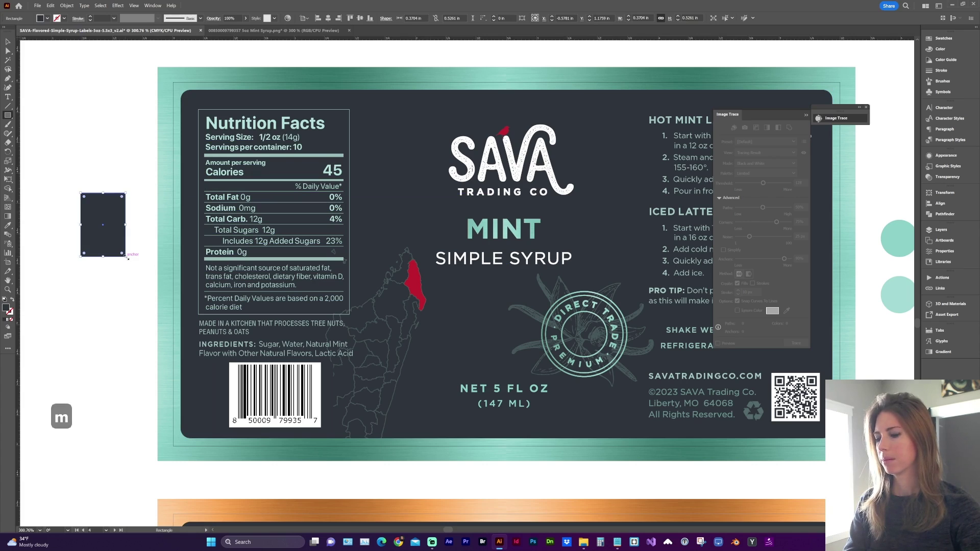
key(ctrl+c)
Step: Paste the dark rectangle into the barcode document, enlarge it to about 3.86 by 3.48 in around the barcode, and send it to the back
click(274, 31)
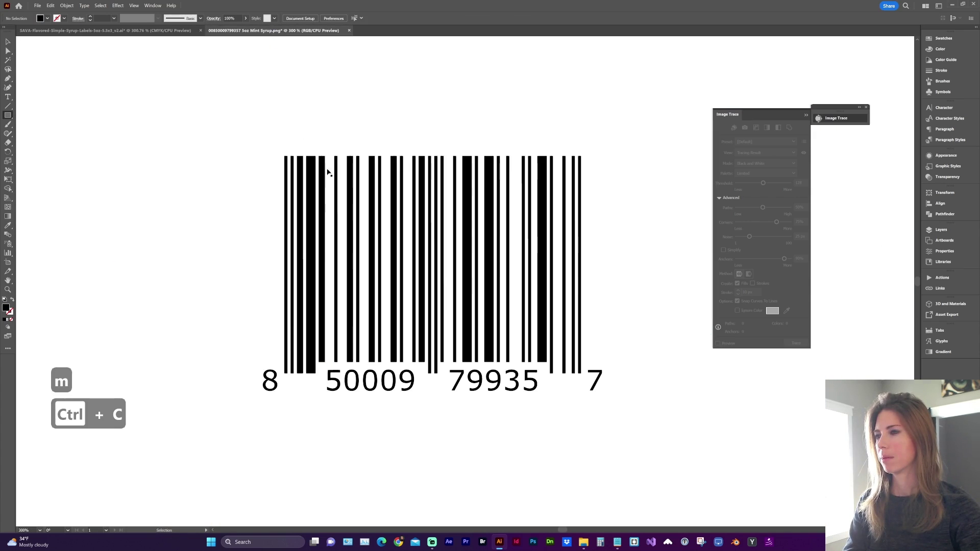
key(ctrl+v)
key(v)
drag(444, 282, 232, 280)
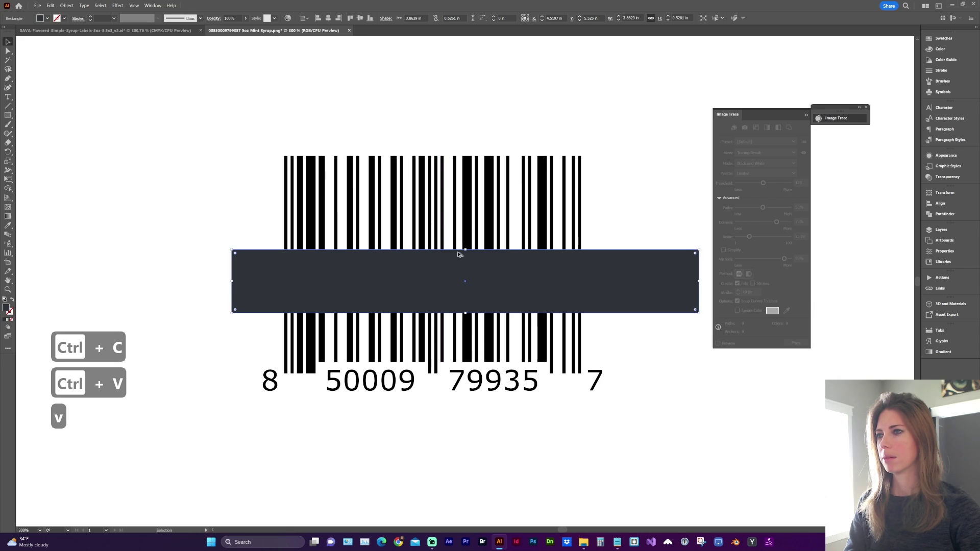
drag(465, 250, 465, 71)
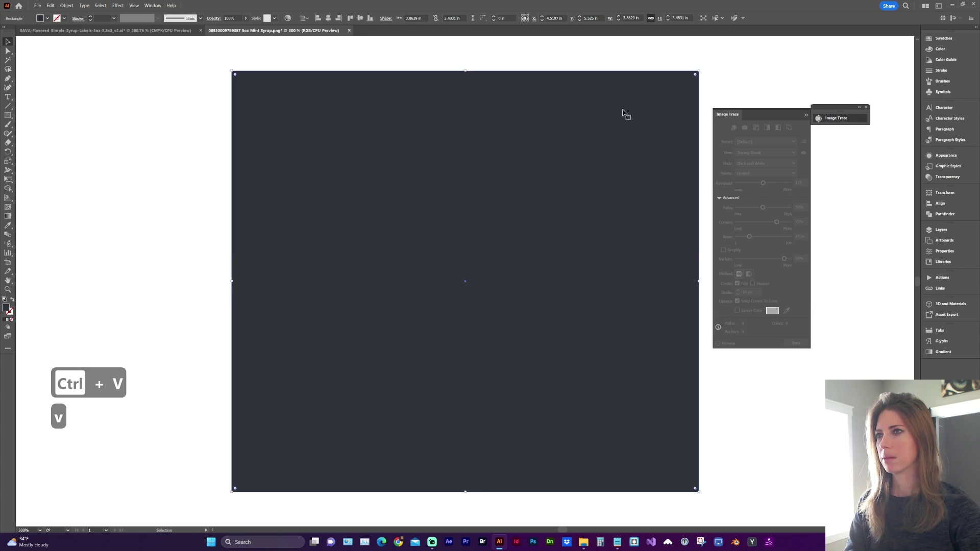
drag(620, 113, 600, 114)
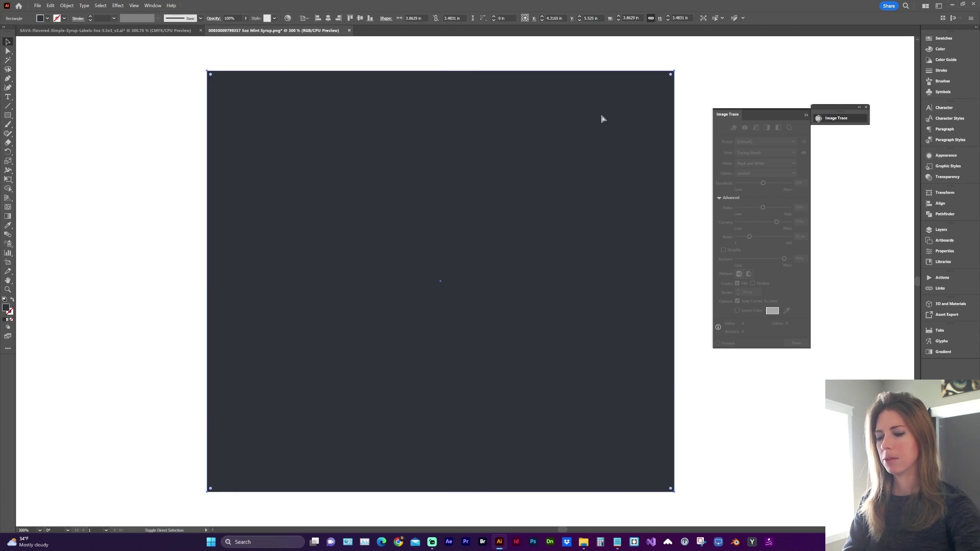
key(ctrl+shift+bracketleft)
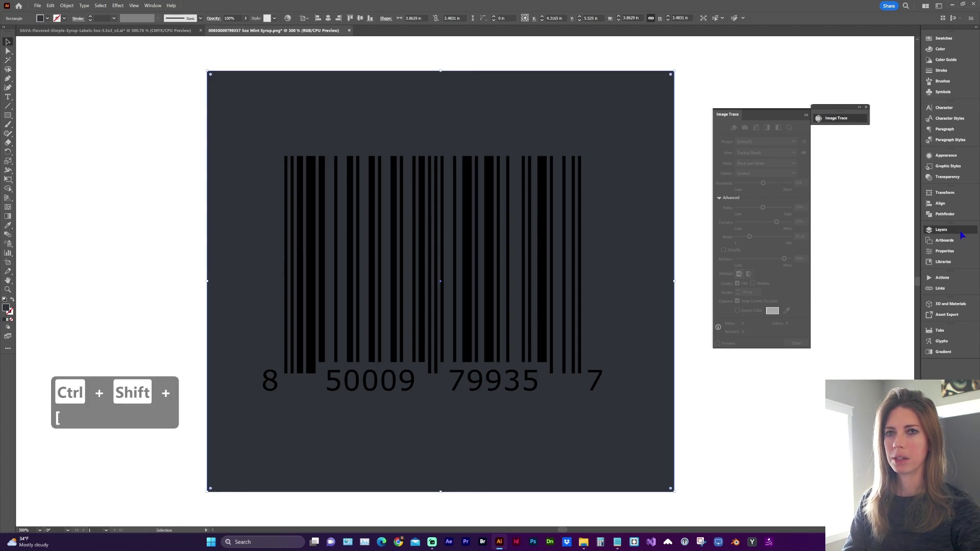
click(940, 229)
click(849, 252)
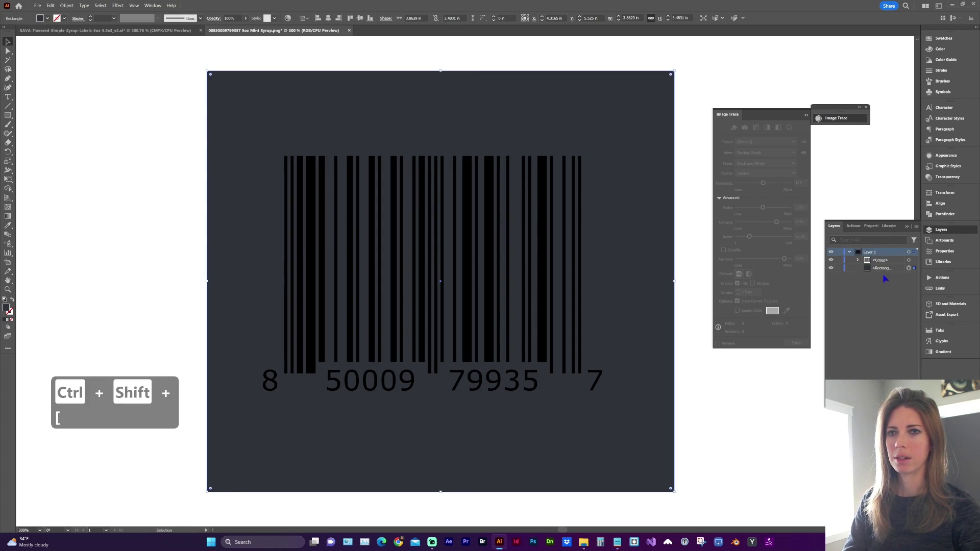
Step: Isolate the barcode group and recolor all the bars with the dark fill sampled from the background rectangle
click(541, 217)
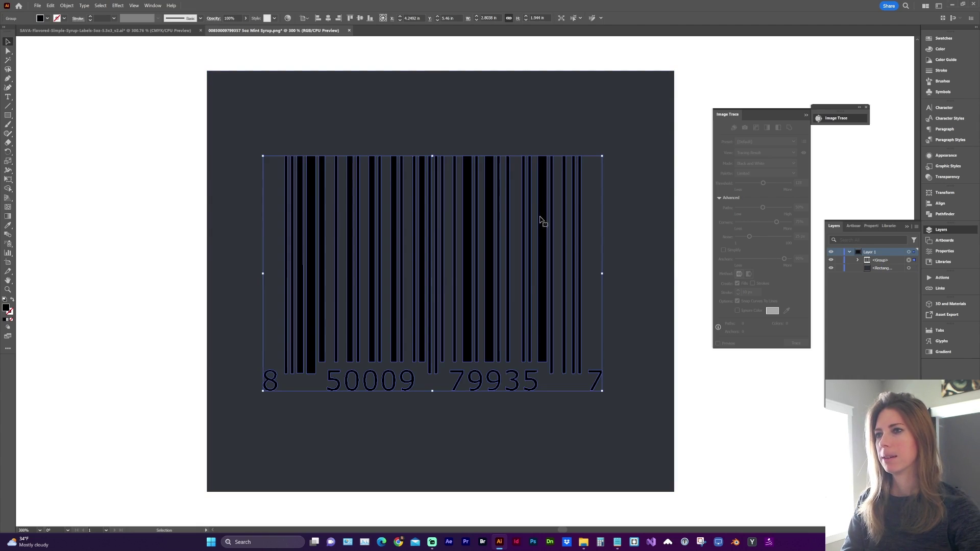
double_click(538, 348)
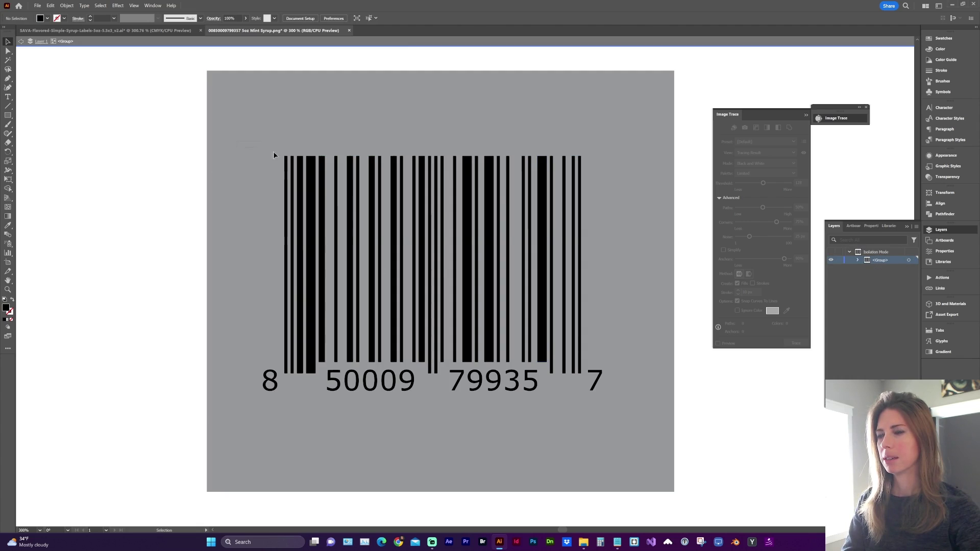
drag(274, 155, 648, 235)
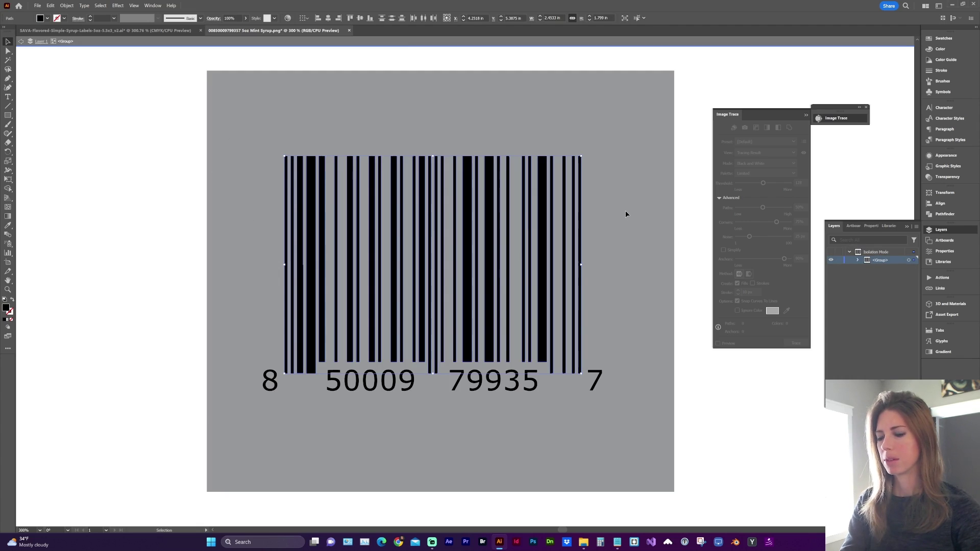
key(i)
click(621, 140)
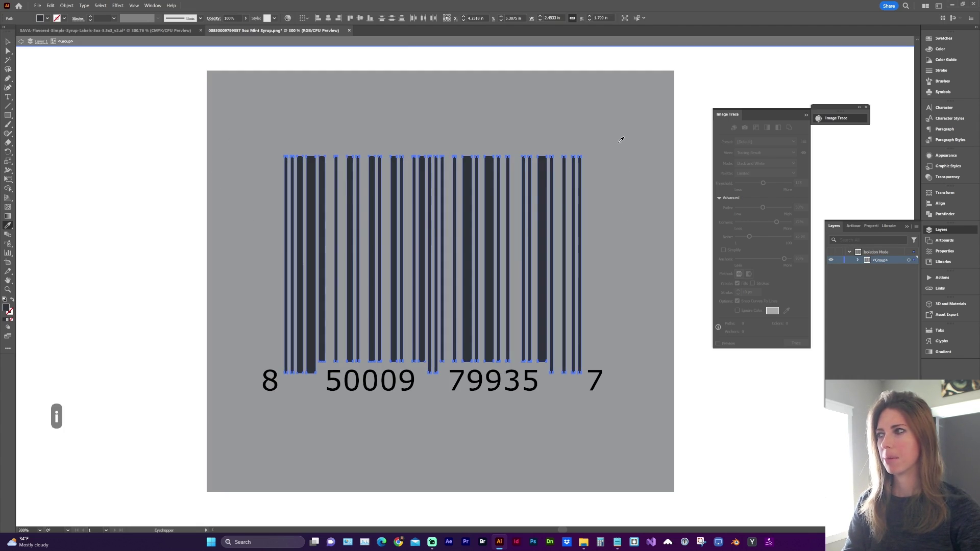
key(v)
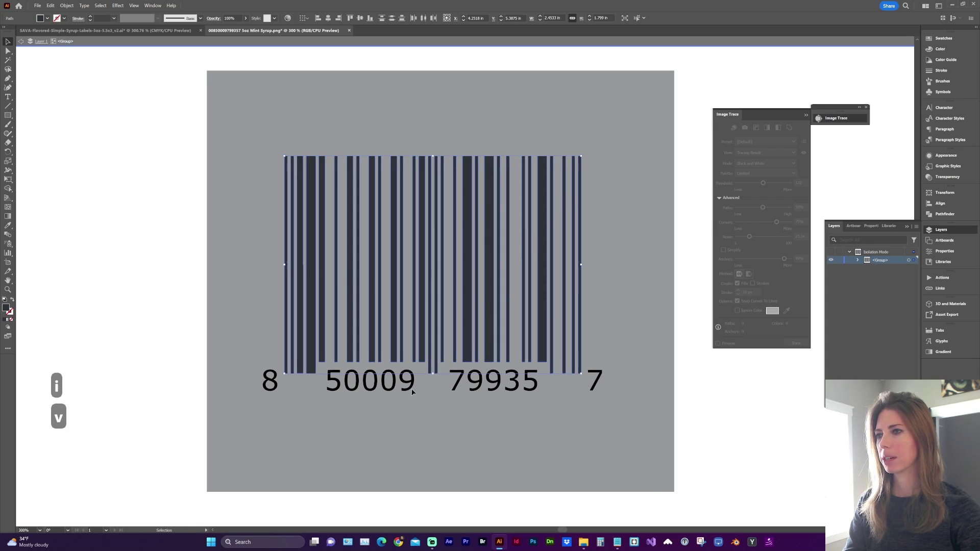
Step: Recolor the numbers beneath the bars white and exit the group's isolation mode
drag(245, 383, 628, 410)
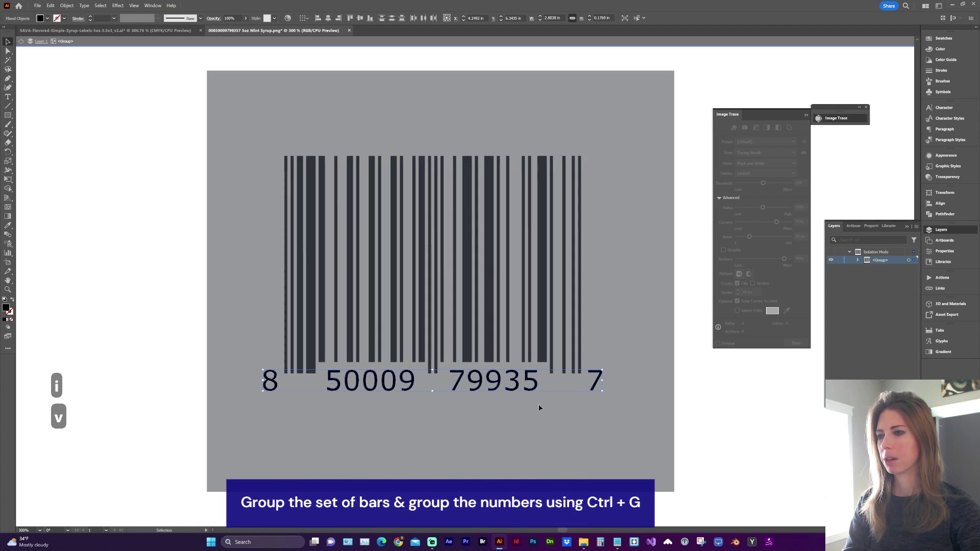
key(i)
click(111, 210)
key(v)
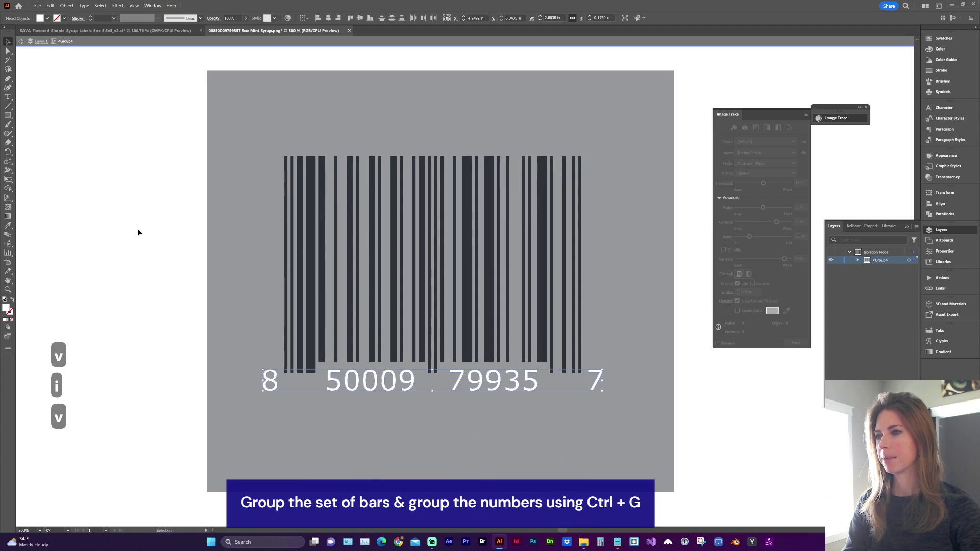
double_click(137, 231)
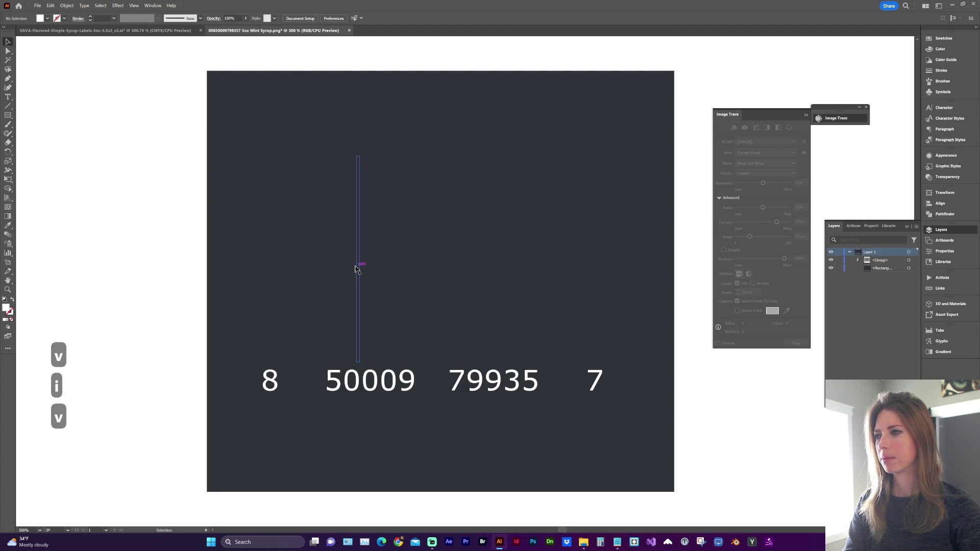
Step: Inside the barcode group, draw a white rectangle about 3.01 by 1.66 in over the bars and send it behind them
double_click(358, 269)
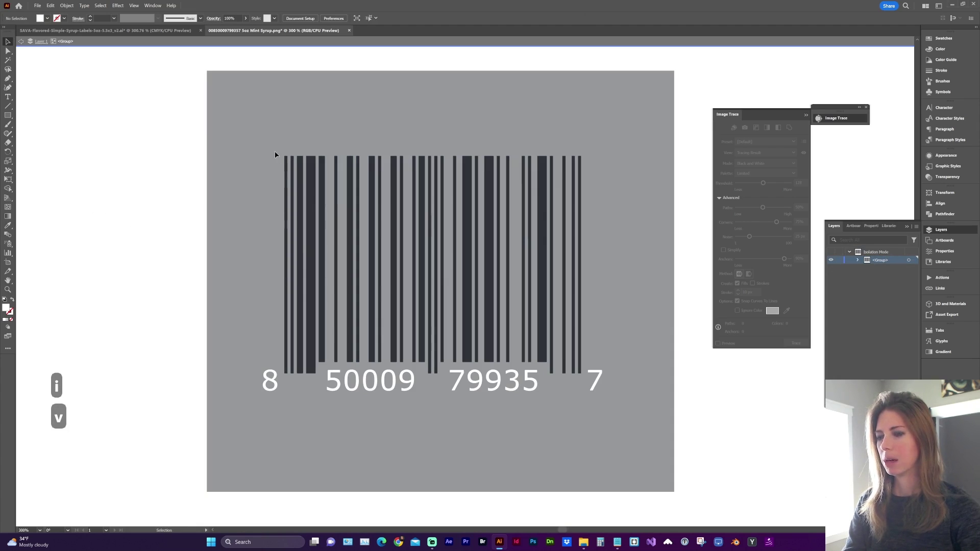
key(m)
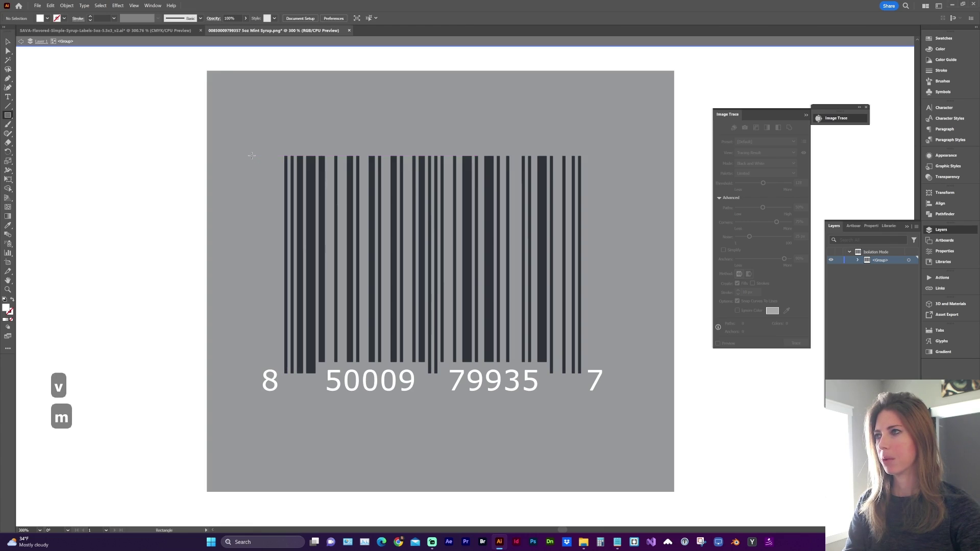
drag(252, 156, 615, 357)
click(481, 313)
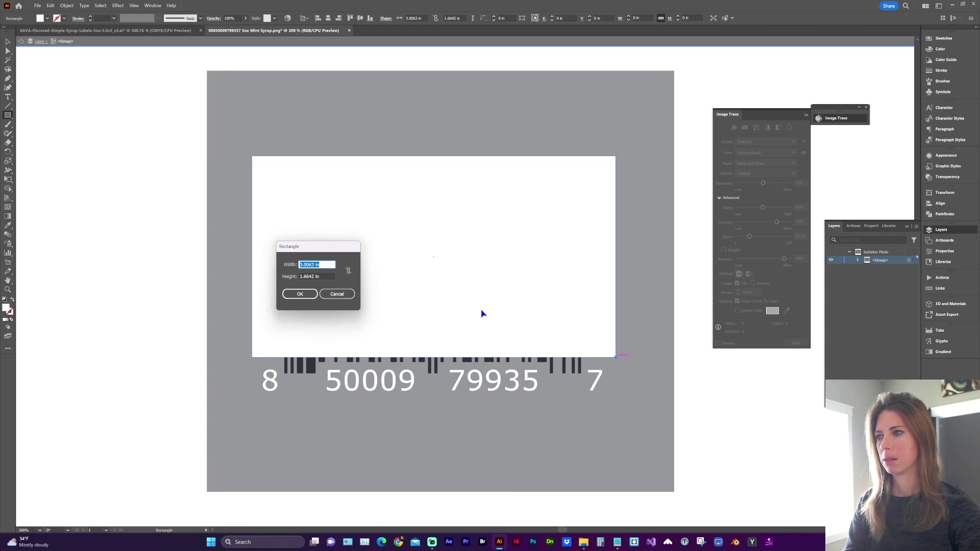
key(Escape)
key(ctrl+shift+bracketleft)
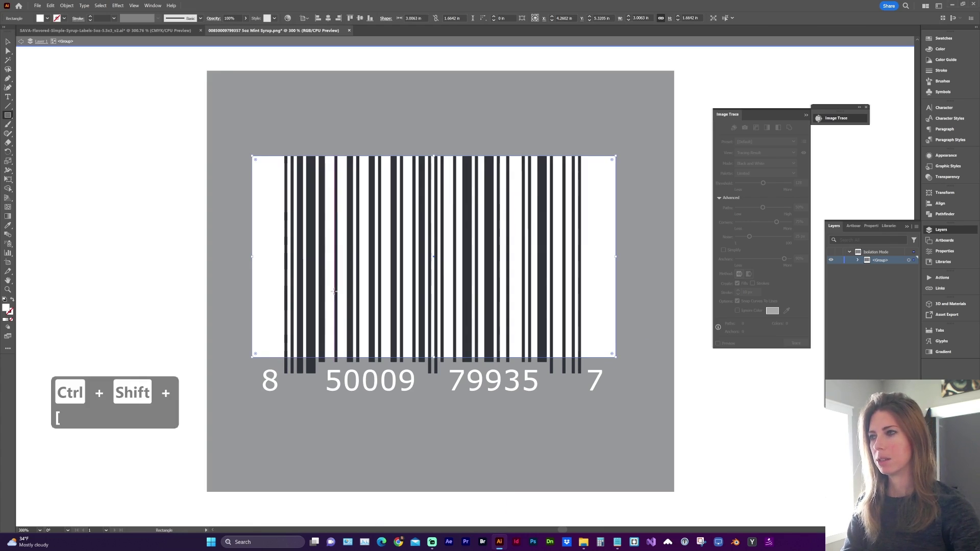
Step: Narrow the white rectangle behind the bars from both sides to about 2.81 in wide
key(v)
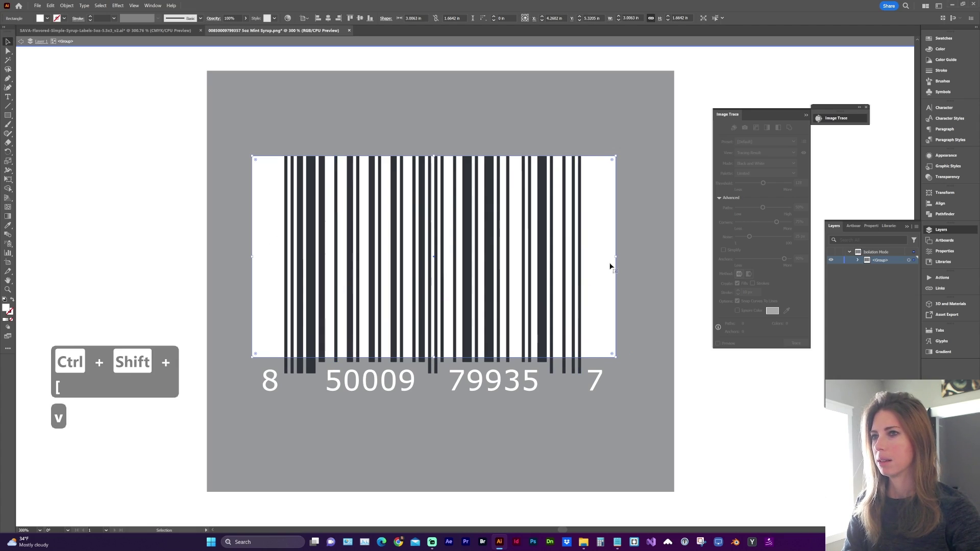
drag(616, 257, 604, 259)
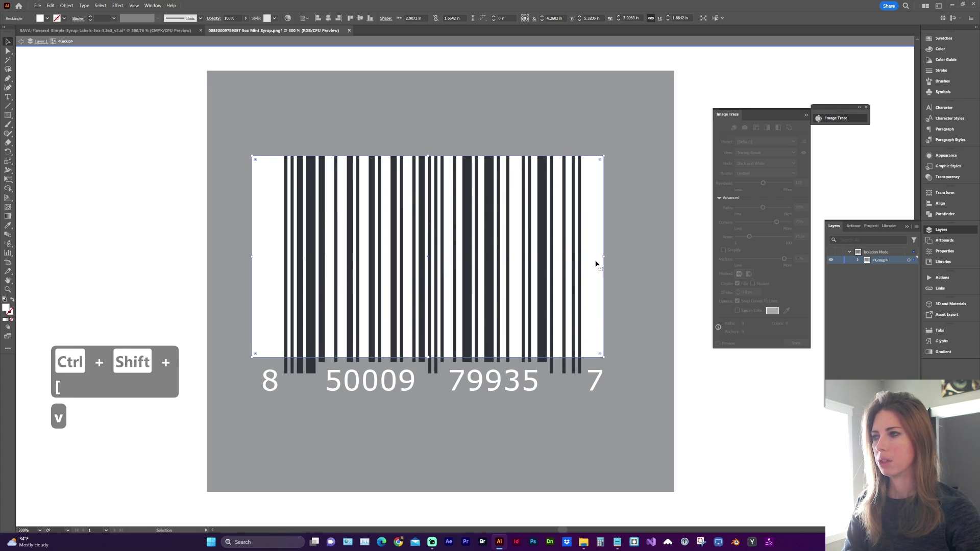
drag(254, 257, 264, 259)
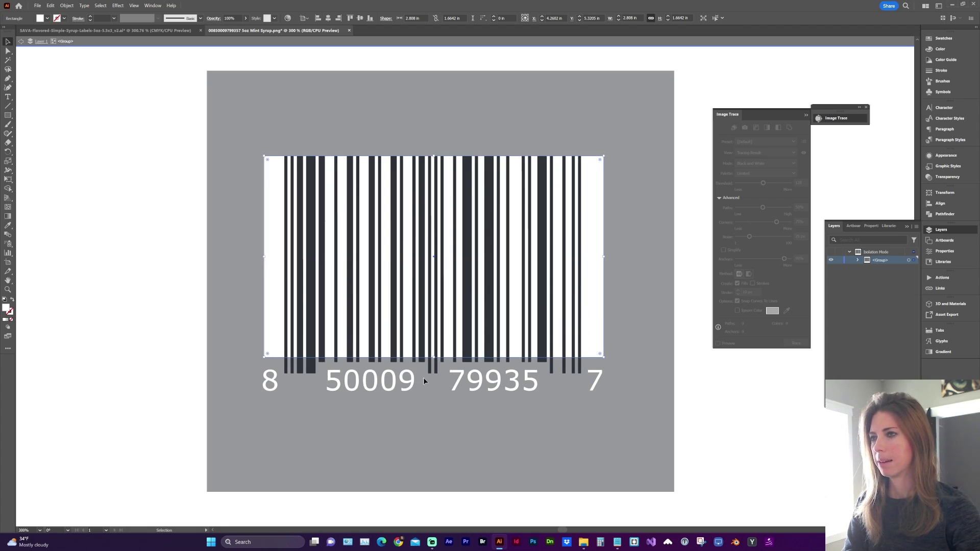
Step: Draw a small white rectangle about 0.26 by 0.16 in over the first long bars' lower ends and widen it to the neighboring short bar
key(z)
drag(423, 381, 467, 349)
key(v)
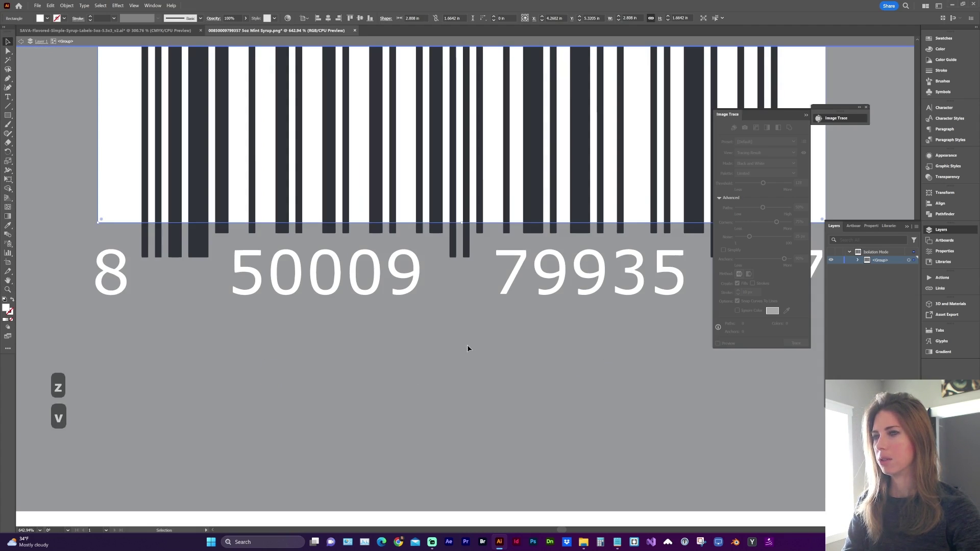
click(838, 120)
drag(117, 241, 170, 254)
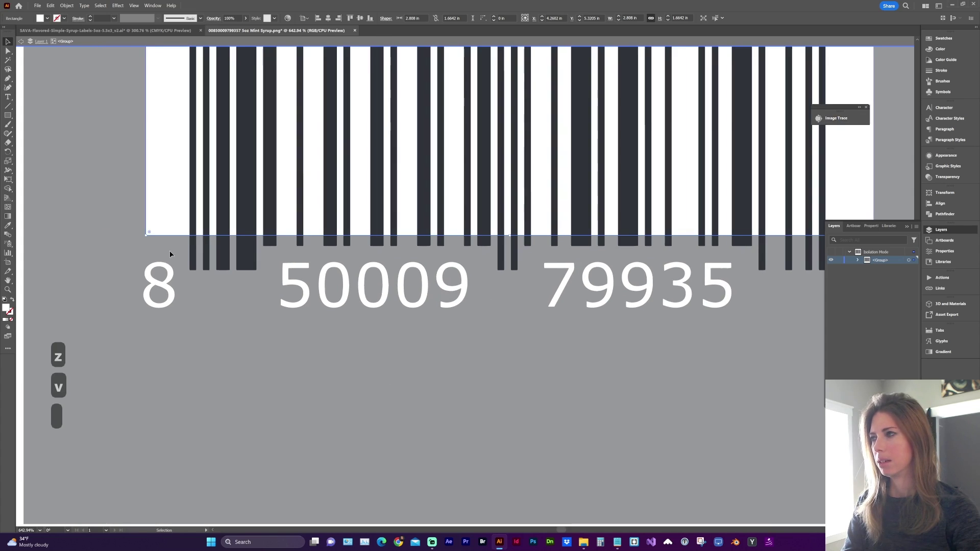
key(m)
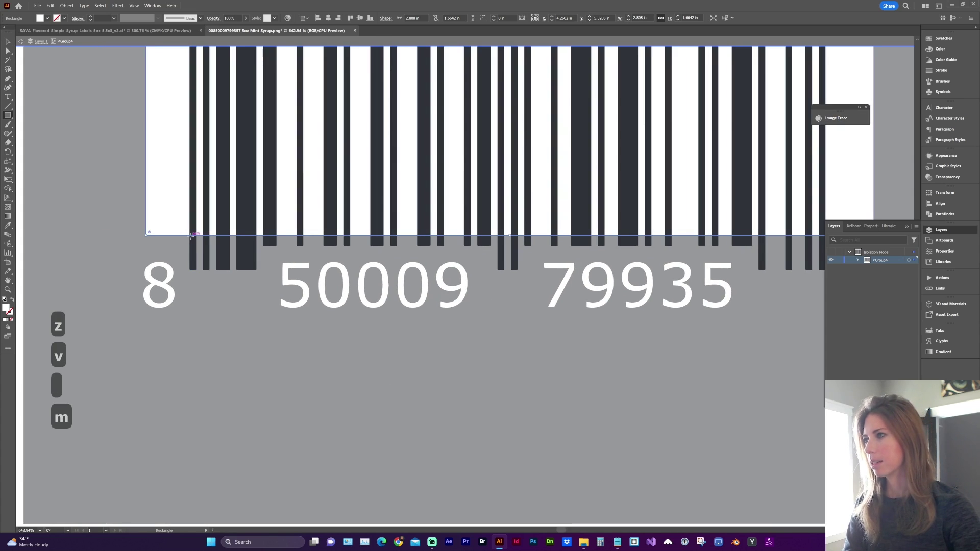
drag(190, 235, 258, 276)
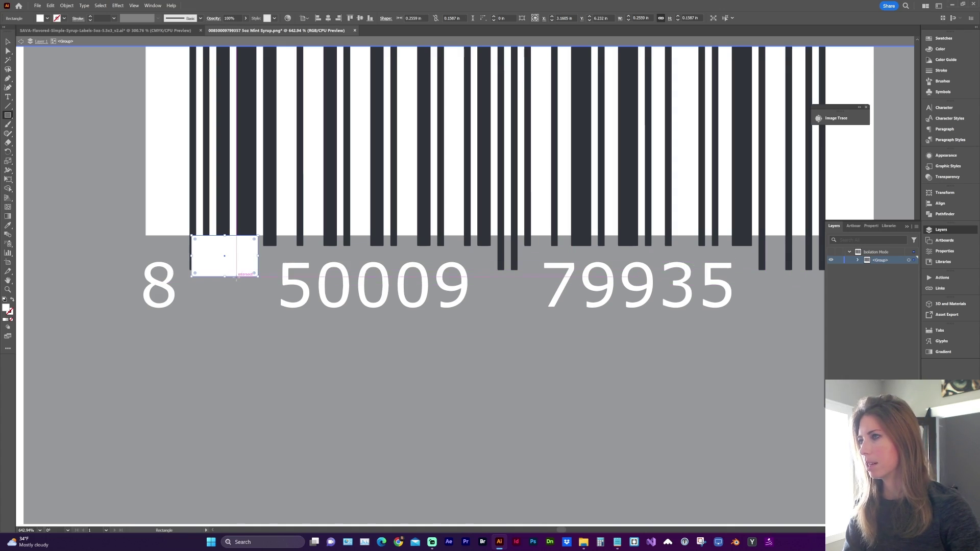
key(v)
drag(257, 256, 264, 257)
Step: Trim the small white rectangle to about 0.26 by 0.13 in, send it behind the bars, and exit the group's isolation mode
key(z)
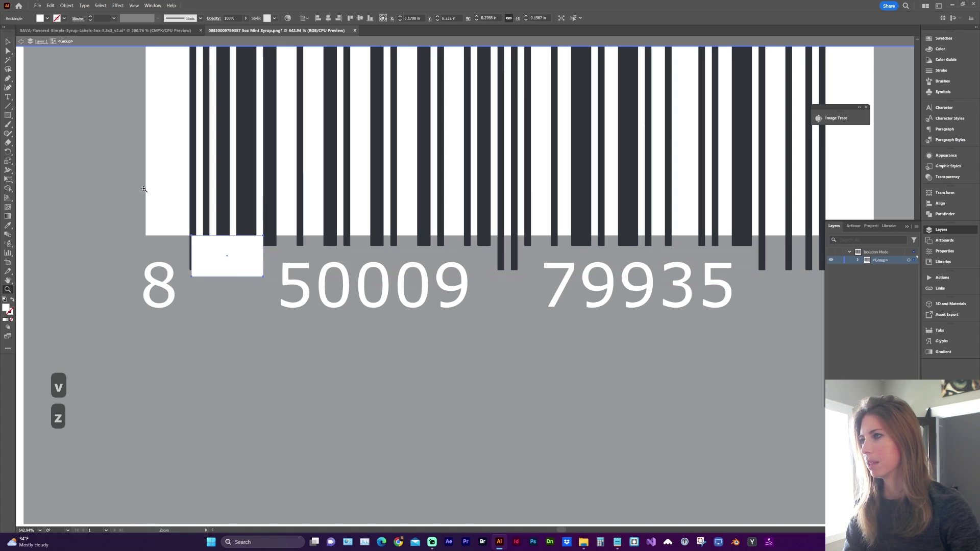
drag(141, 189, 357, 340)
key(v)
drag(400, 252, 372, 286)
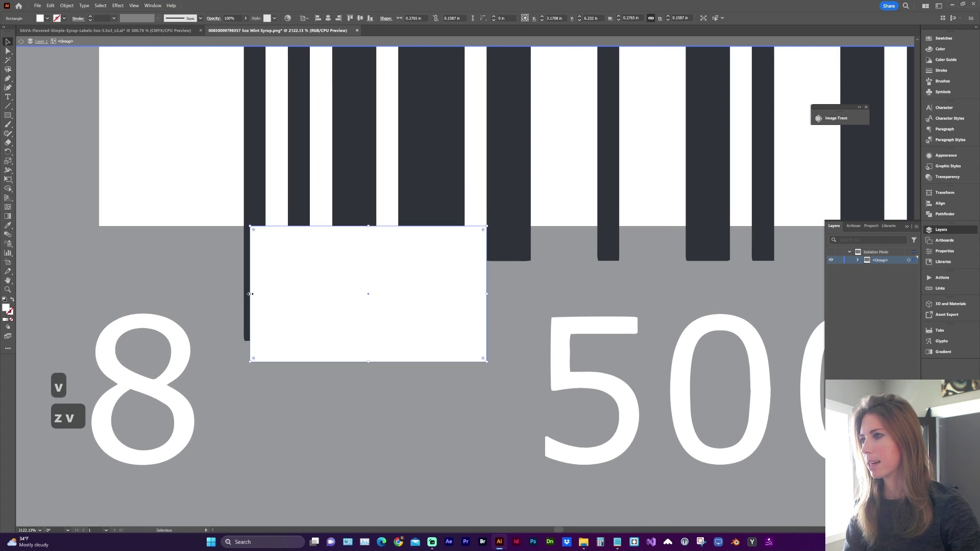
drag(250, 294, 266, 294)
key(ctrl+shift+bracketleft)
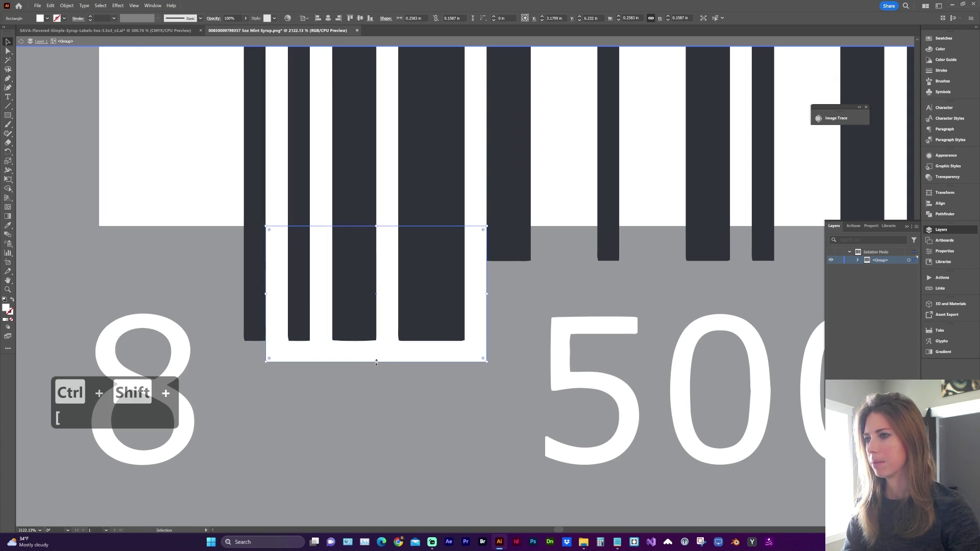
drag(378, 361, 377, 337)
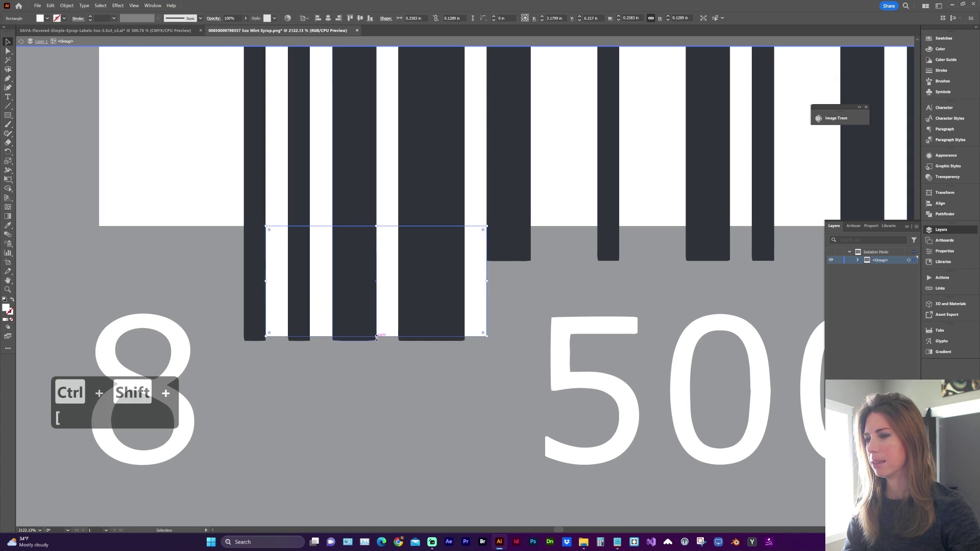
double_click(372, 379)
Step: Isolate the barcode group again and duplicate the small white rectangle behind the two long center bars
scroll(412, 372, right, 2)
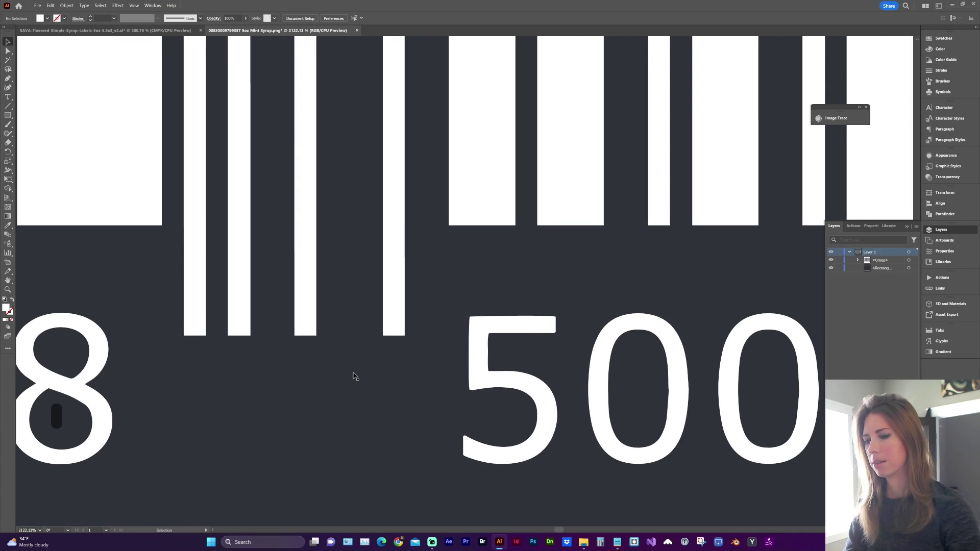
key(ctrl+minus)
key(ctrl+minus)
key(ctrl+minus)
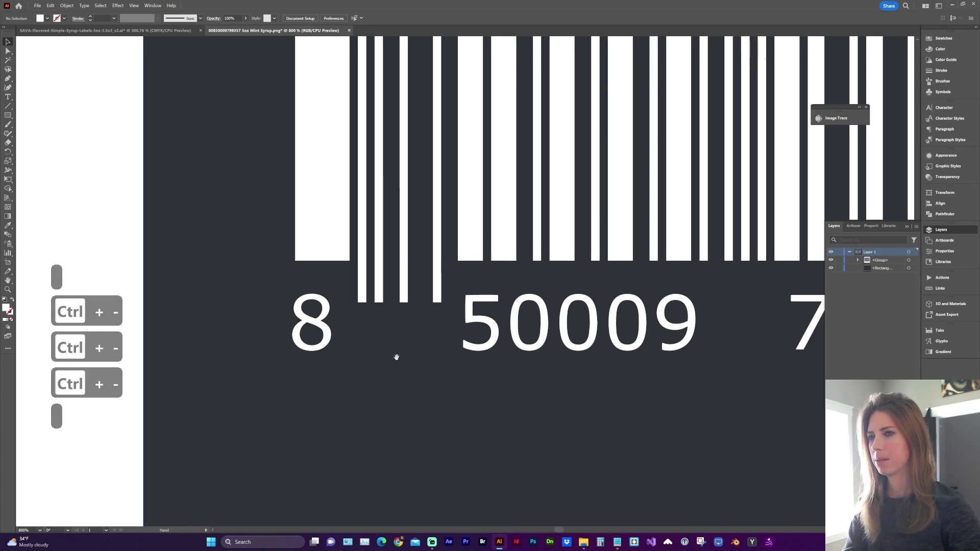
drag(396, 357, 124, 364)
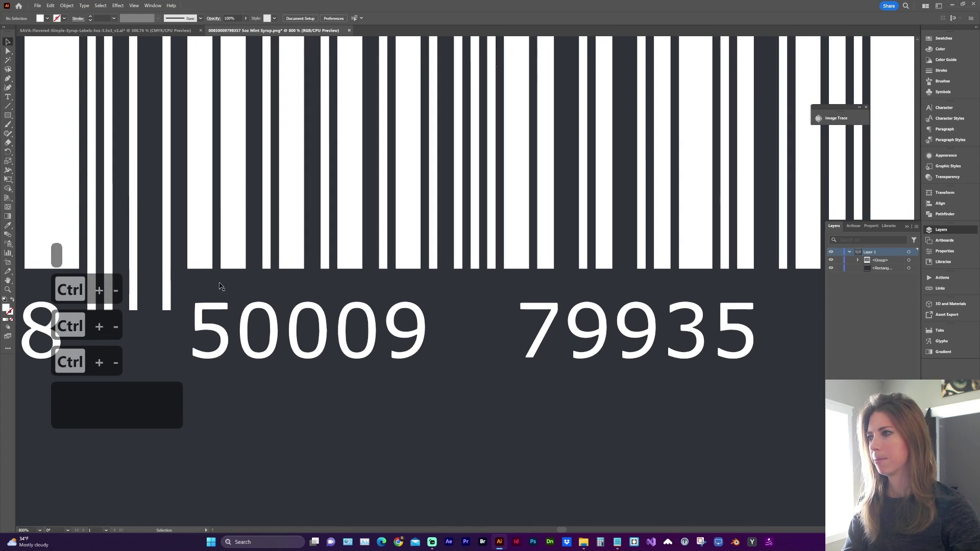
double_click(167, 297)
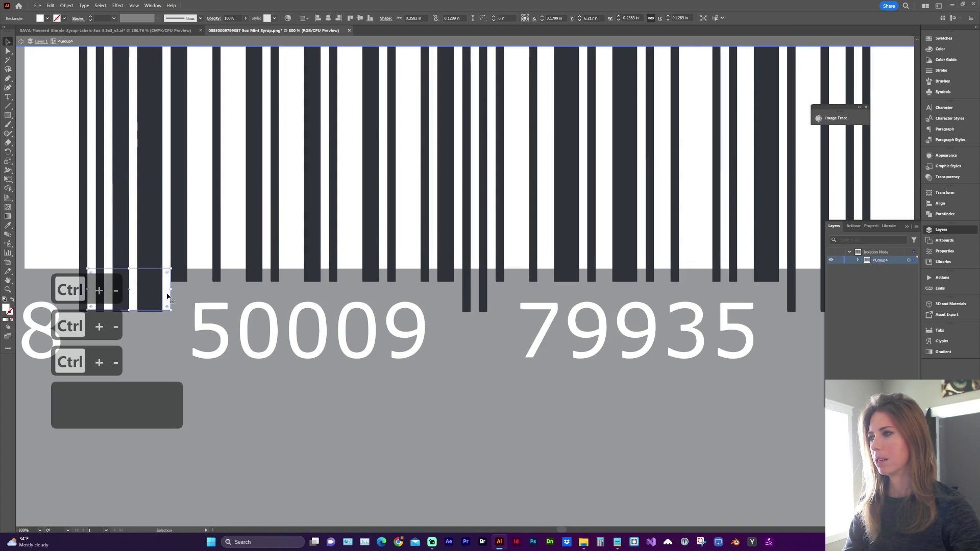
drag(166, 296, 533, 315)
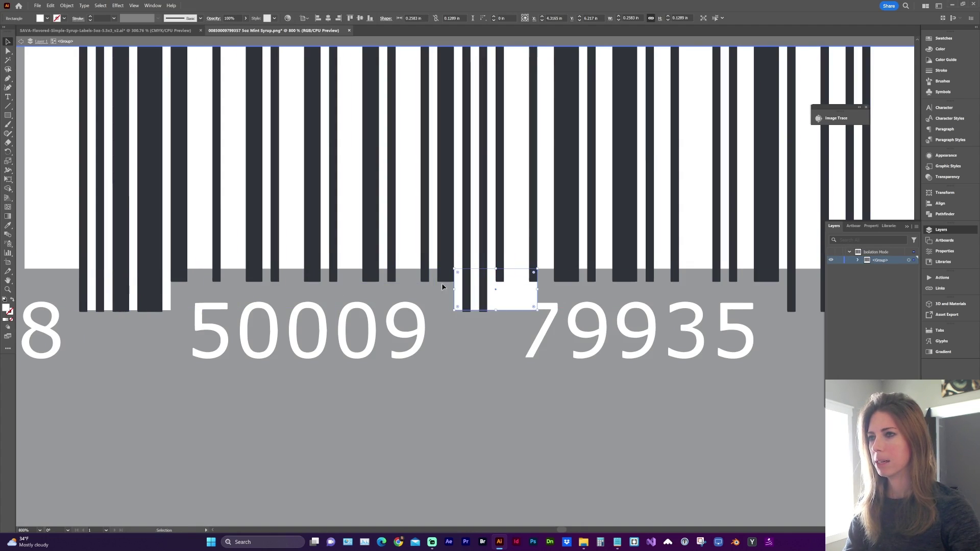
Step: Narrow the duplicated white rectangle to about 0.13 in so it fits between the short bars flanking the long center bars
key(z)
drag(403, 228, 589, 350)
key(v)
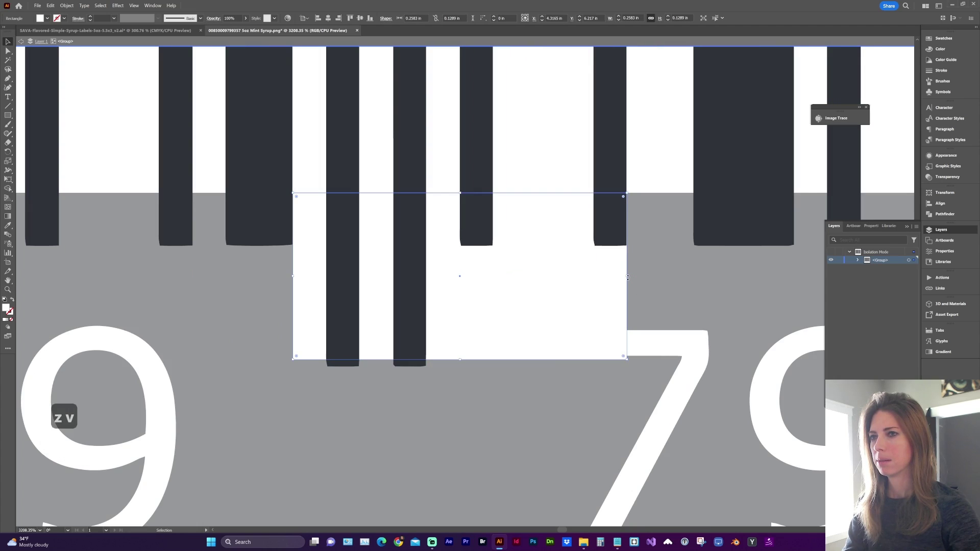
drag(627, 277, 460, 288)
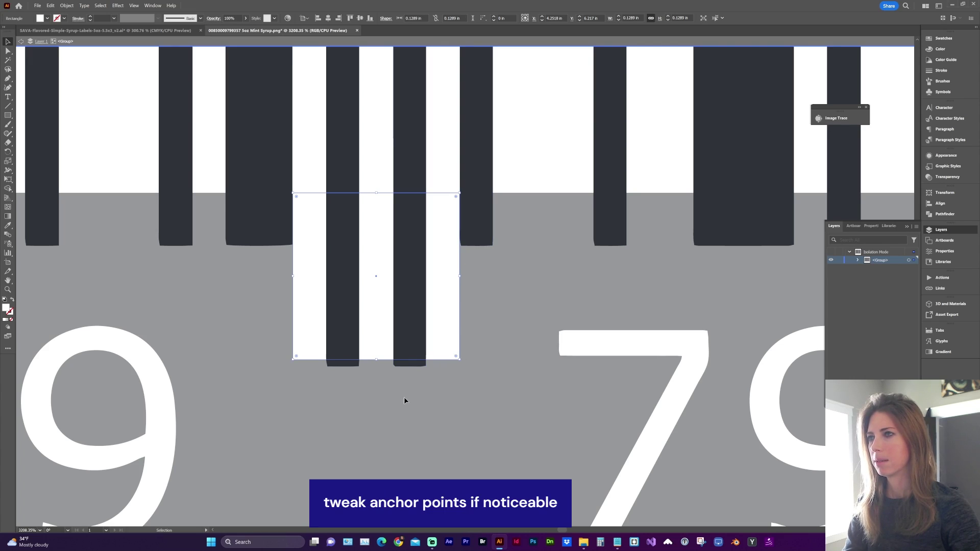
Step: Duplicate a white rectangle behind the last long bars at the barcode's right end and exit the group's isolation mode
drag(305, 286, 530, 301)
key(ctrl+1)
double_click(339, 231)
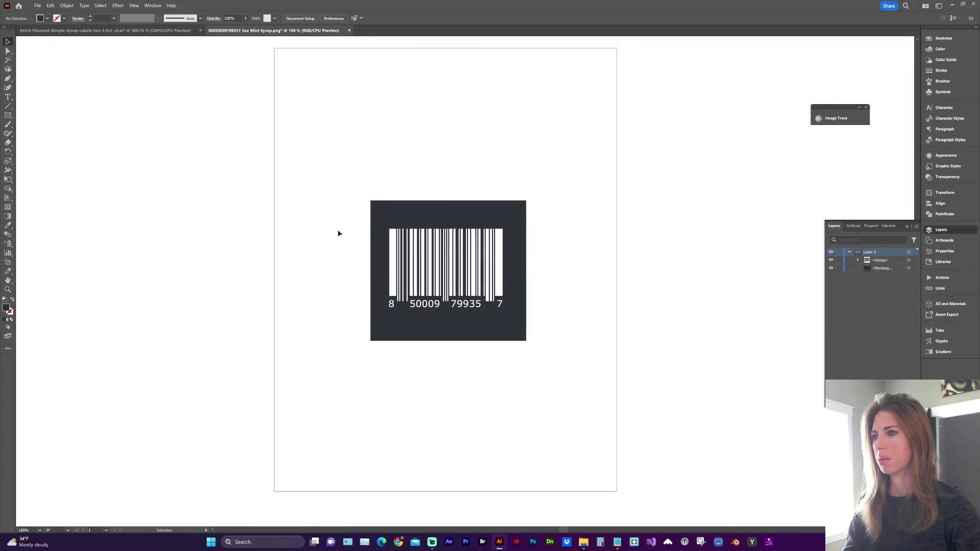
Step: Copy the finished barcode with its dark background, delete the leftover dark rectangle in the label document, and paste the barcode there
key(ctrl+c)
click(148, 31)
key(ctrl+v)
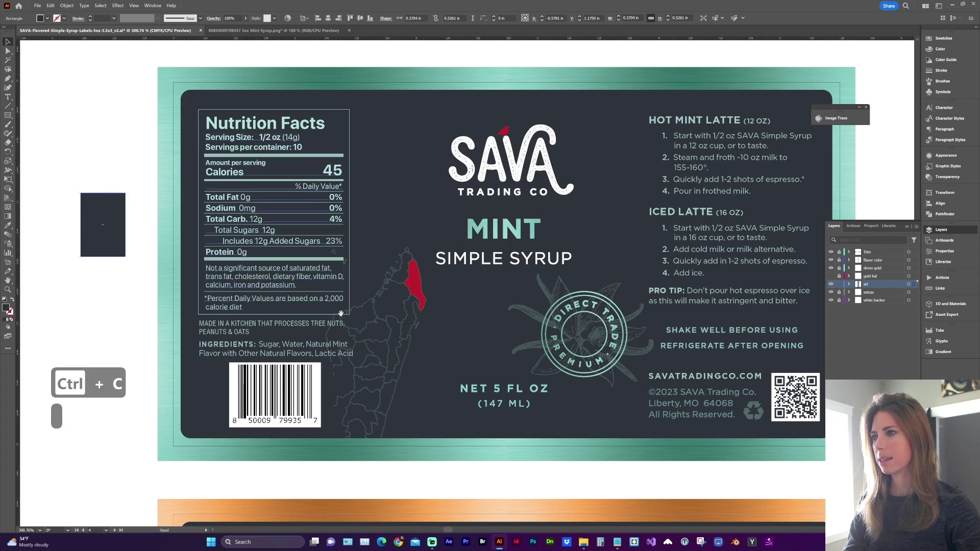
key(Delete)
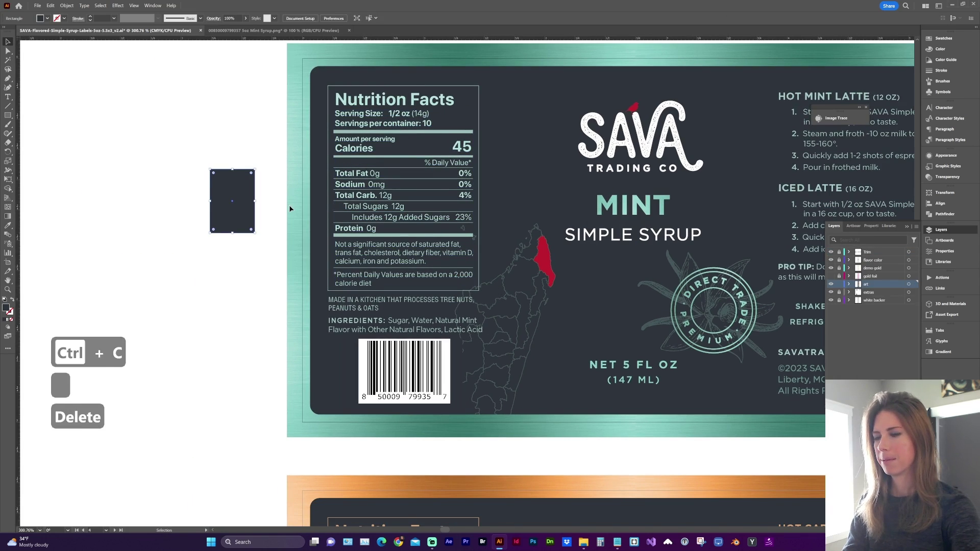
key(v)
key(ctrl+v)
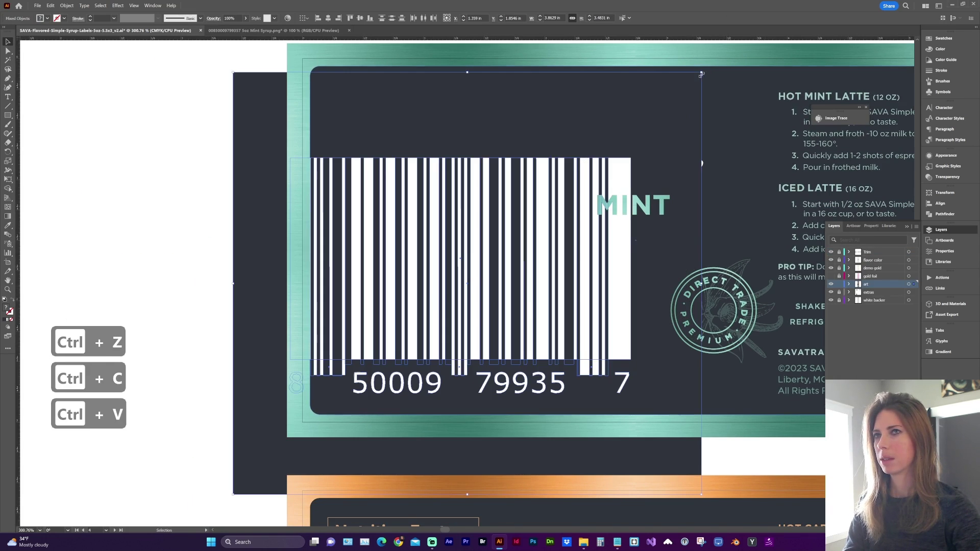
Step: Scale the pasted barcode artwork down to about 1.01 by 0.91 in and place it in the blank area beside the mint label
drag(702, 73, 548, 216)
drag(506, 277, 452, 336)
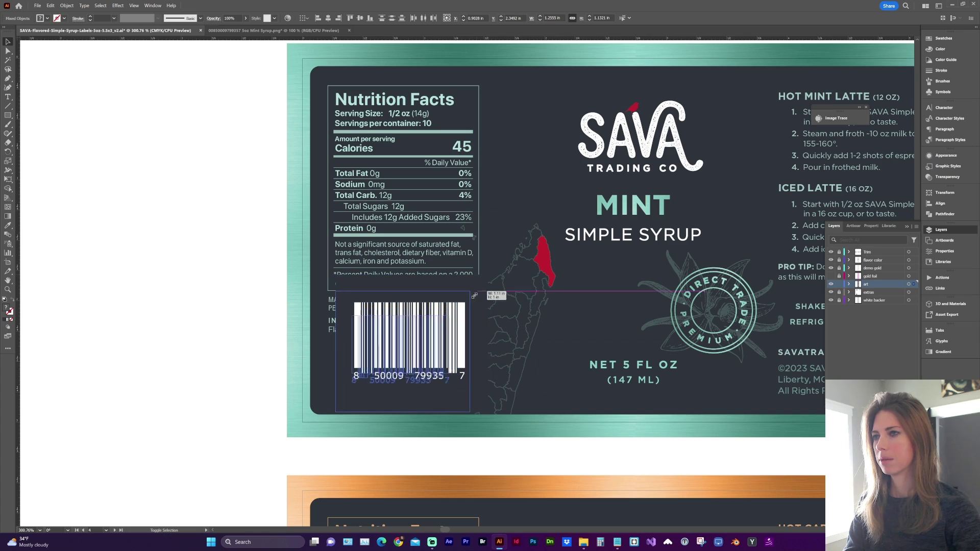
drag(354, 339, 150, 340)
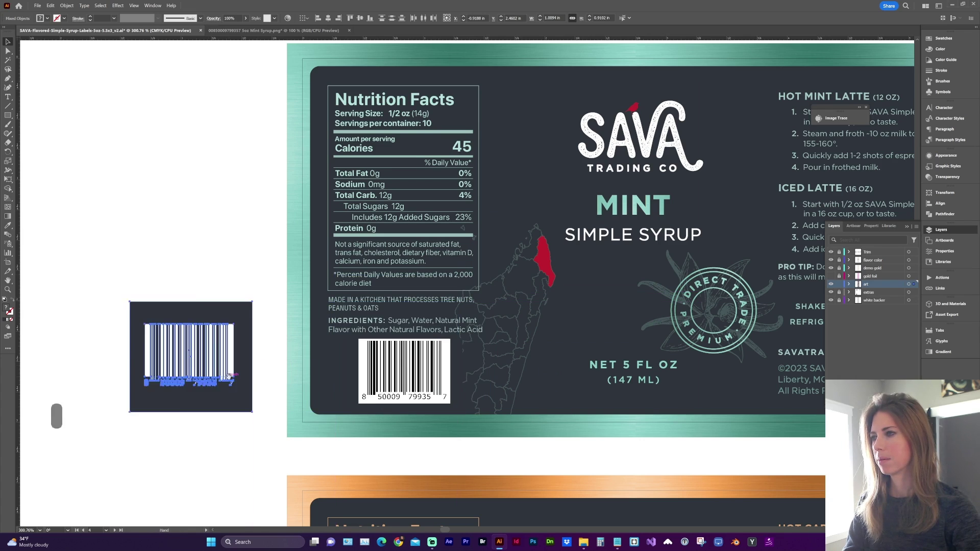
Step: Tighten the dark background rectangle around the barcode on all sides, to about 0.84 by 0.6 in
scroll(150, 340, left, 3)
key(z)
click(494, 436)
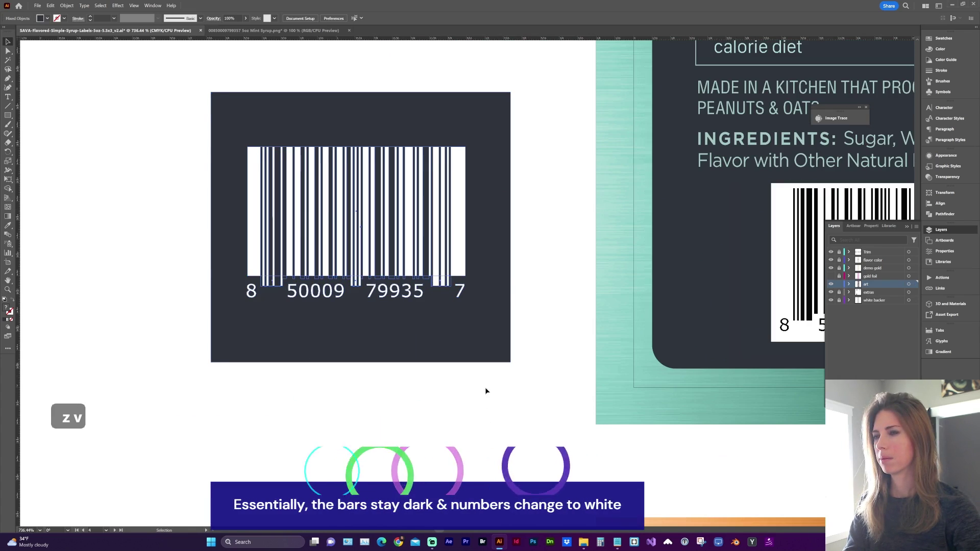
click(505, 252)
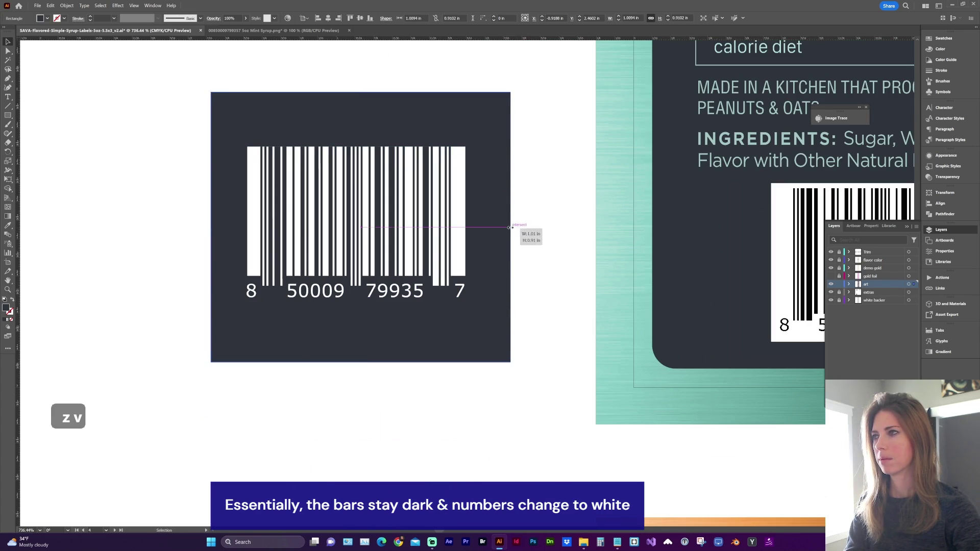
drag(508, 228, 480, 228)
drag(361, 362, 360, 312)
click(385, 356)
drag(434, 382, 432, 400)
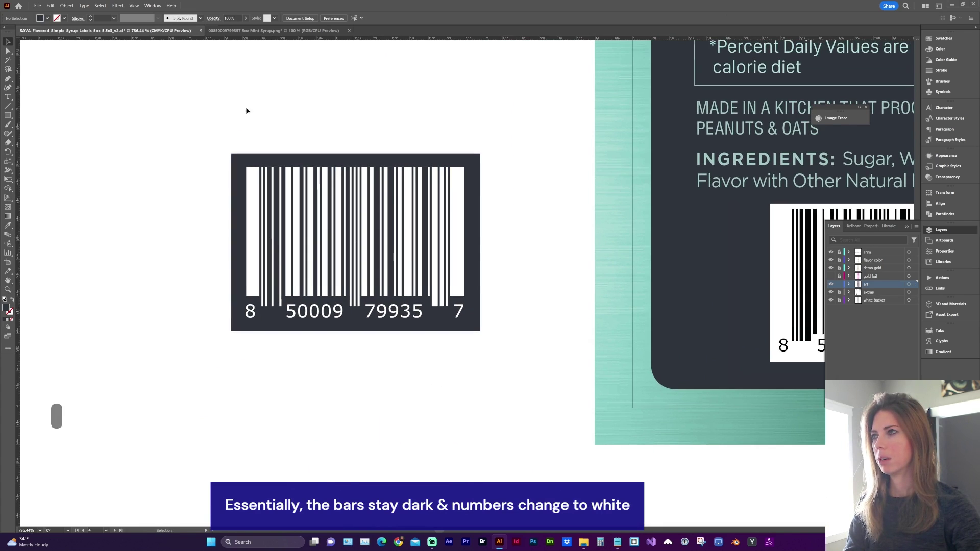
Step: Directly select the upper anchor points of the bars and background and lower them, shortening the whole barcode to about 0.46 in tall
key(a)
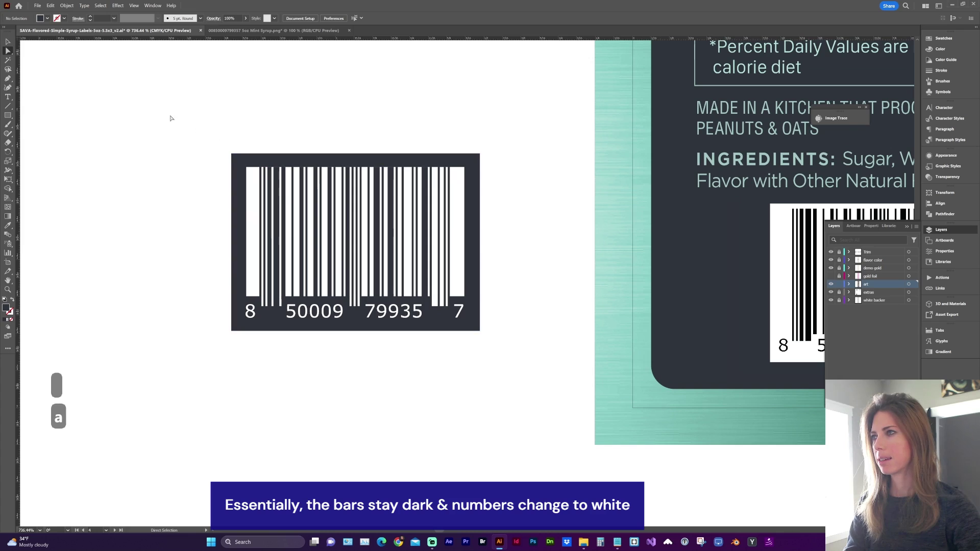
drag(170, 116, 543, 221)
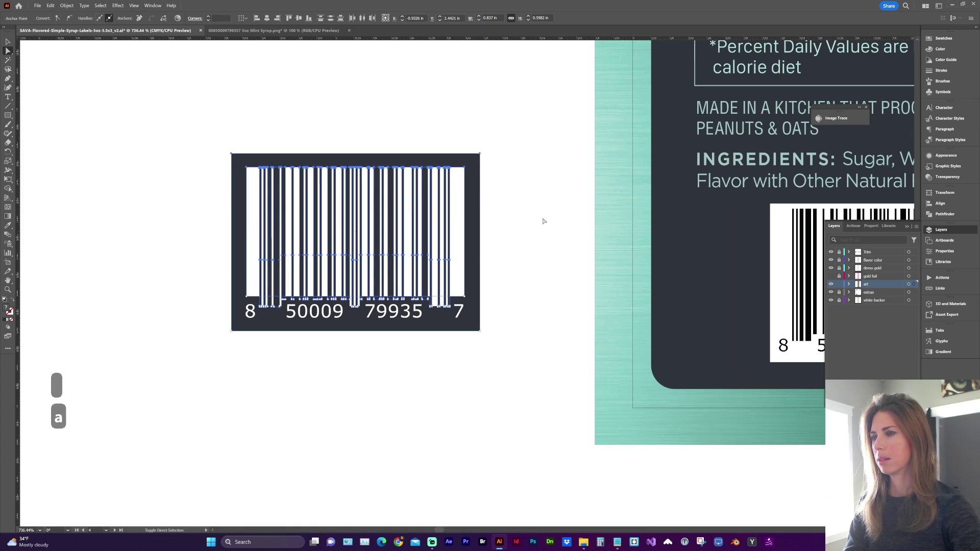
key(shift+Down)
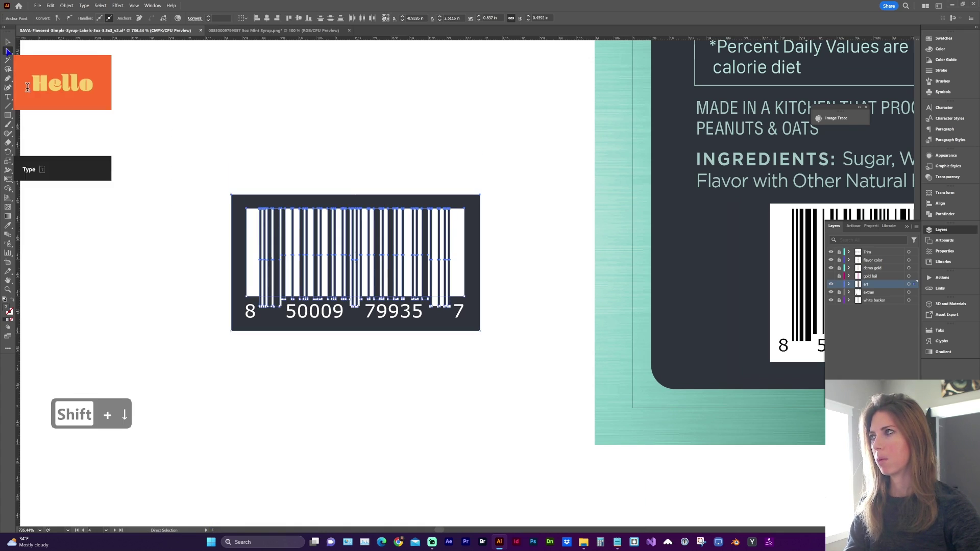
drag(177, 161, 368, 250)
key(space)
click(354, 266)
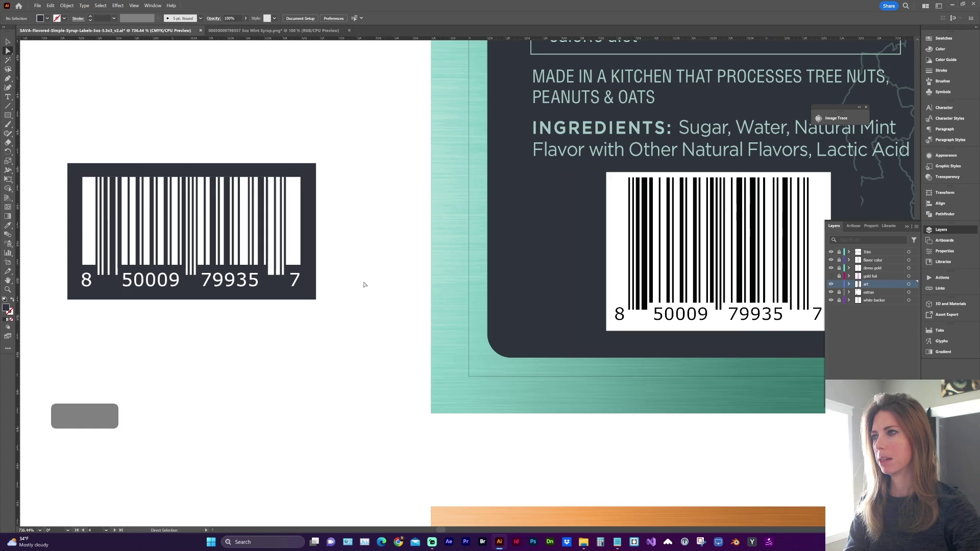
Step: Group the barcode with its dark background and move it over the old barcode on the mint label
drag(357, 287, 177, 189)
key(v)
drag(338, 322, 304, 326)
key(ctrl+g)
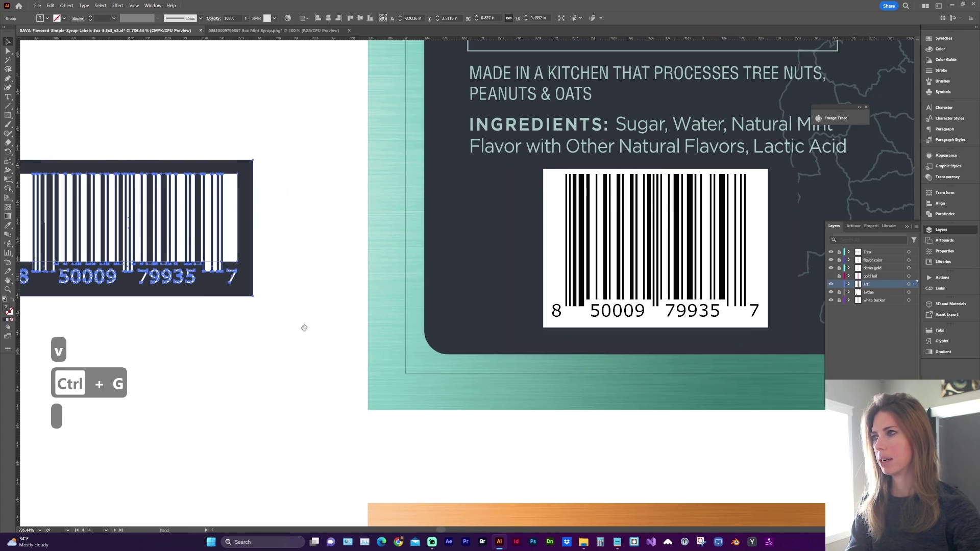
drag(157, 245, 512, 269)
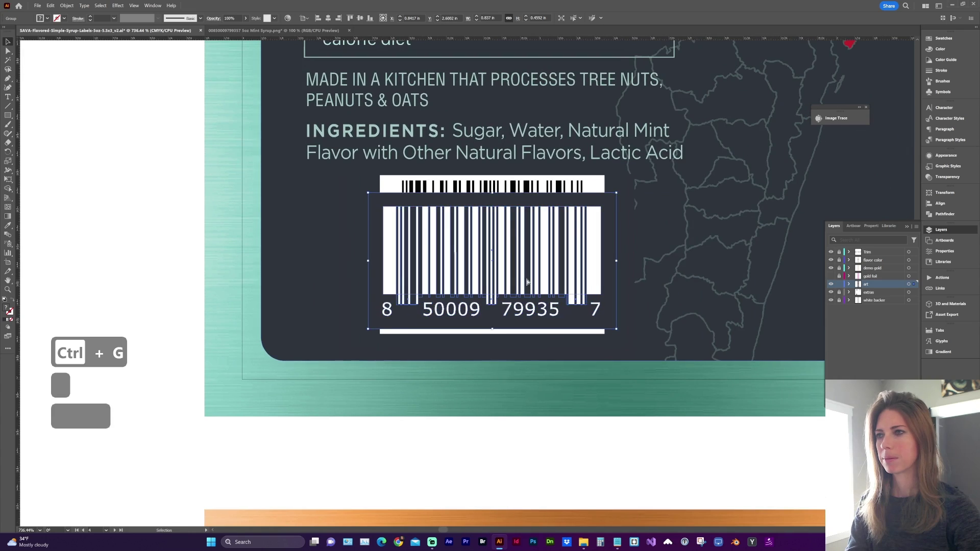
Step: Cut the new barcode, delete the old black-and-white barcode from the label, and paste the new one in front
key(ctrl+x)
click(511, 269)
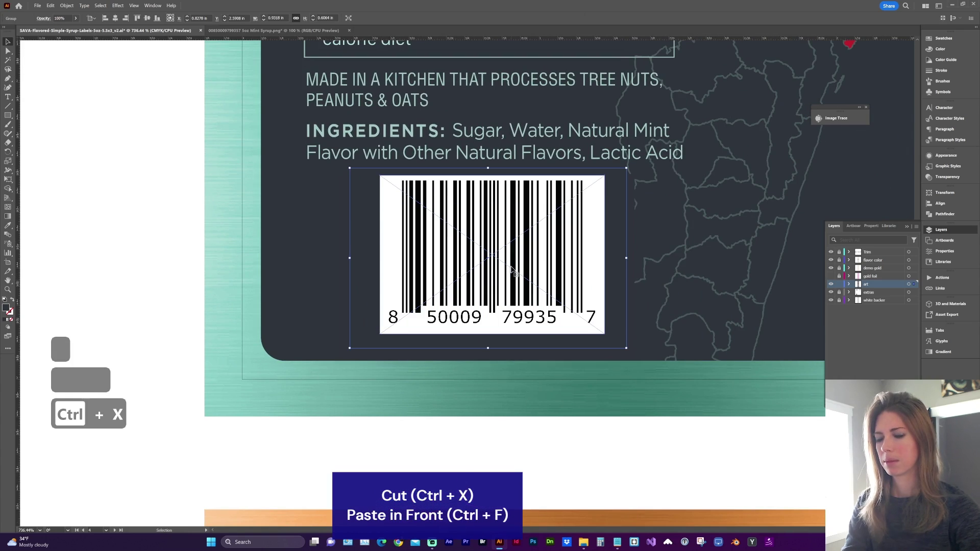
key(Delete)
key(Delete)
key(ctrl+f)
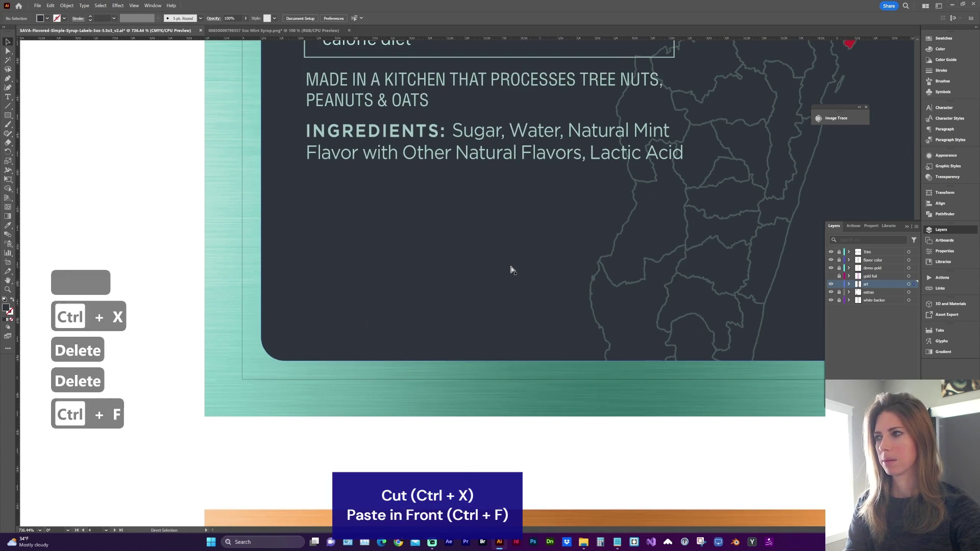
Step: Nudge the new barcode into place below the mint label's ingredients text and scale it proportionally to 1 in wide
key(v)
drag(616, 193, 646, 179)
key(space)
drag(524, 273, 508, 265)
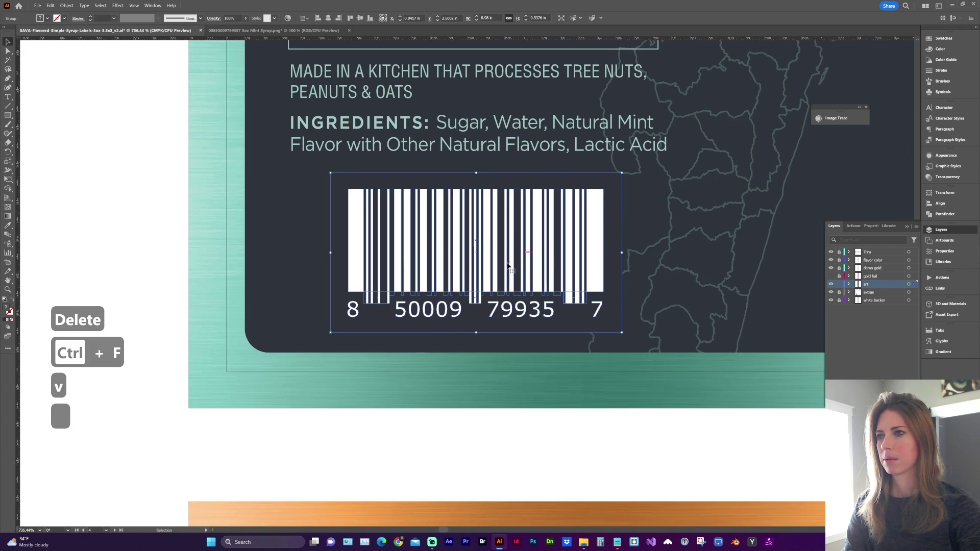
click(480, 15)
text(1)
key(Return)
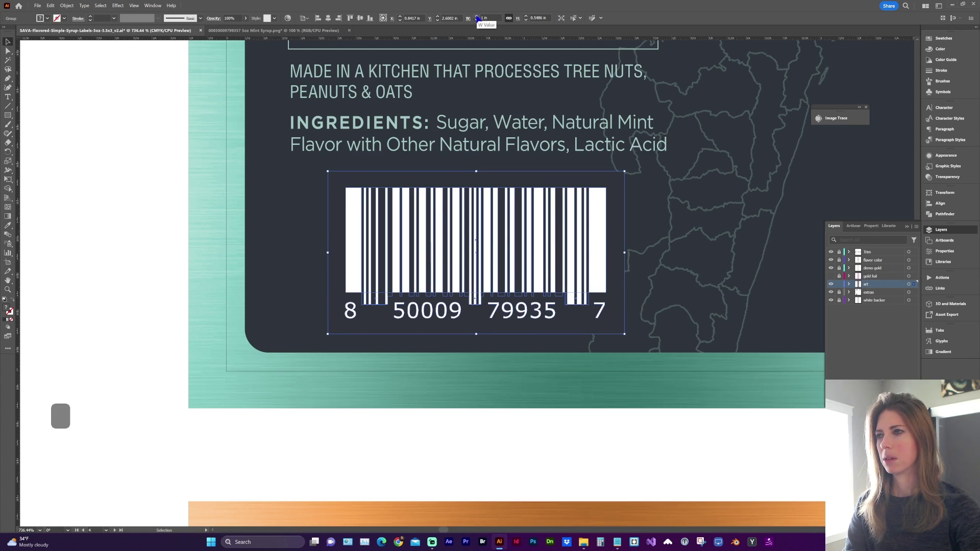
Step: Deselect the barcode and view the syrup labels at 100% zoom to check the barcode at actual size
click(141, 230)
scroll(500, 380, right, 1)
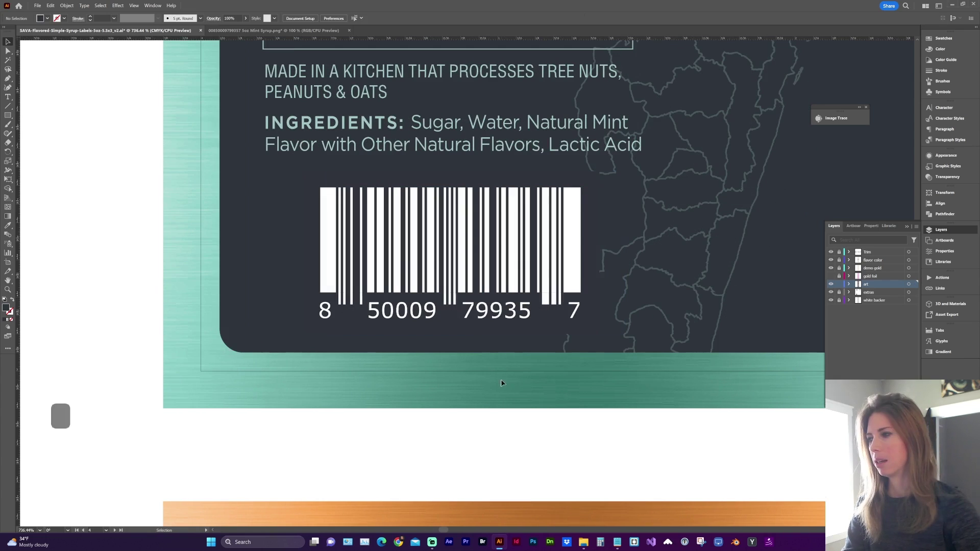
click(40, 530)
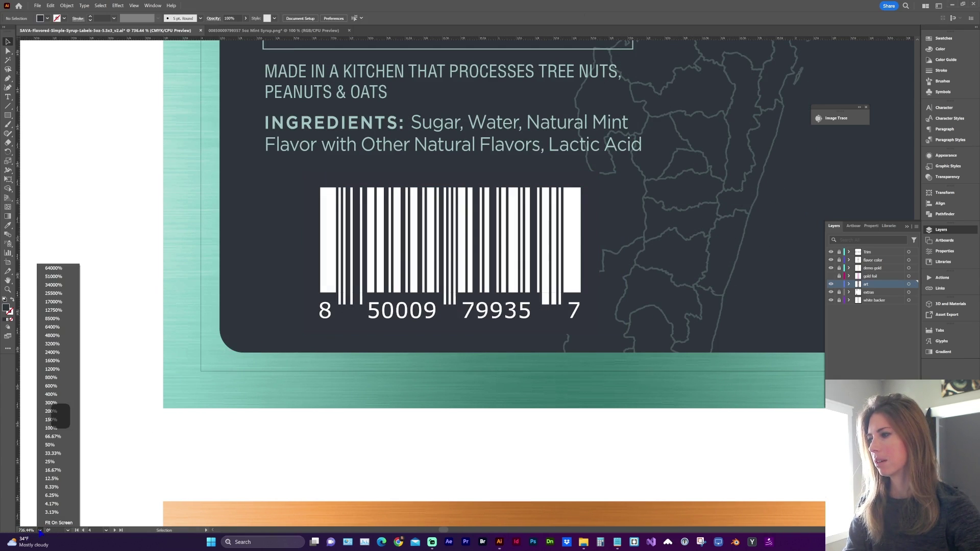
click(49, 434)
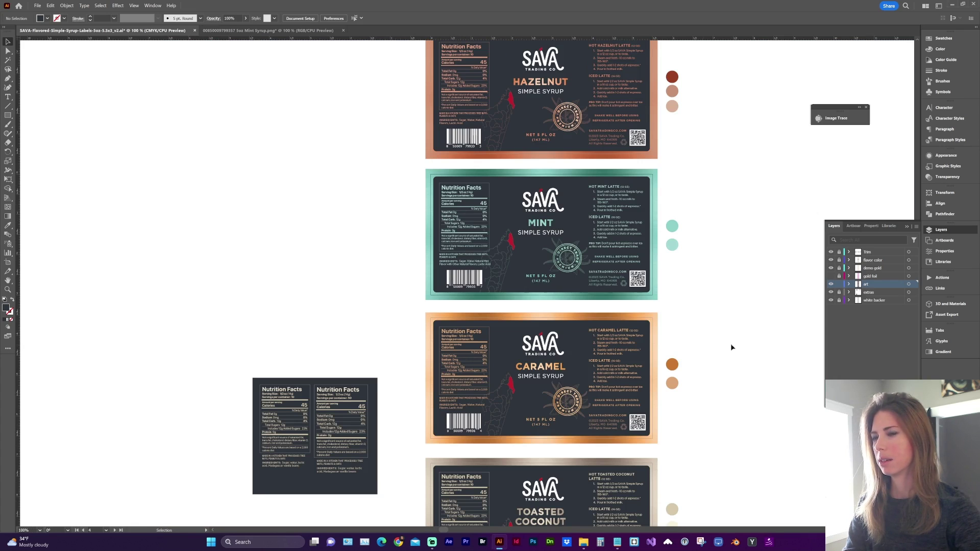
scroll(730, 347, right, 3)
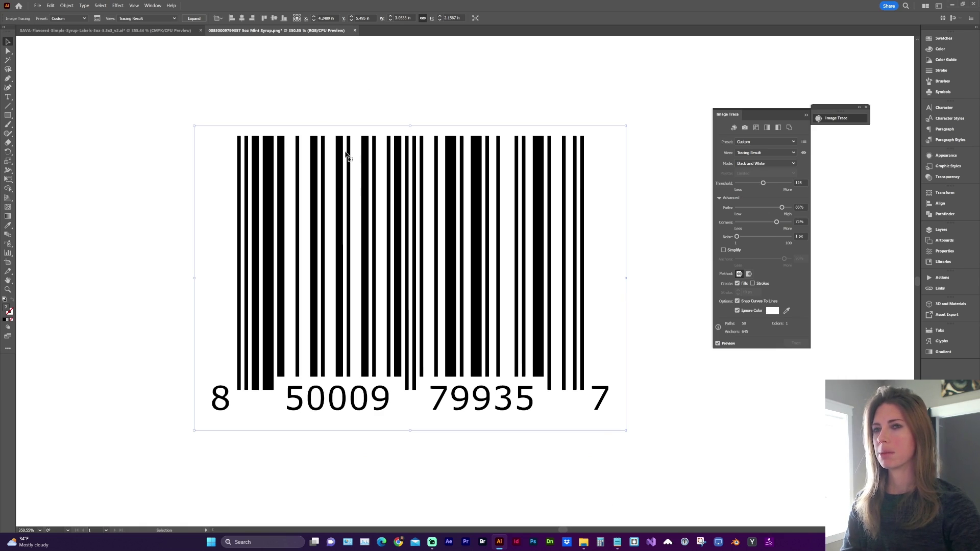
click(797, 143)
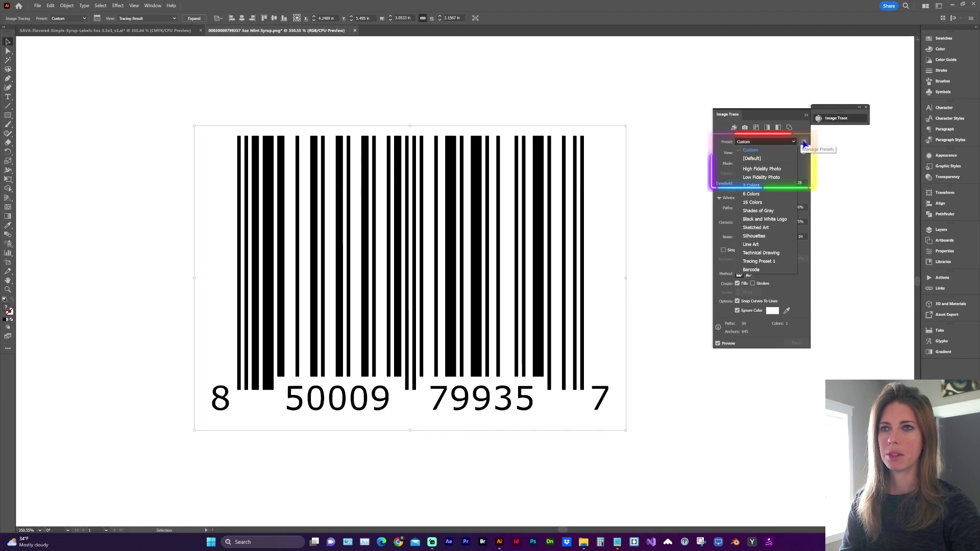
click(804, 145)
click(805, 145)
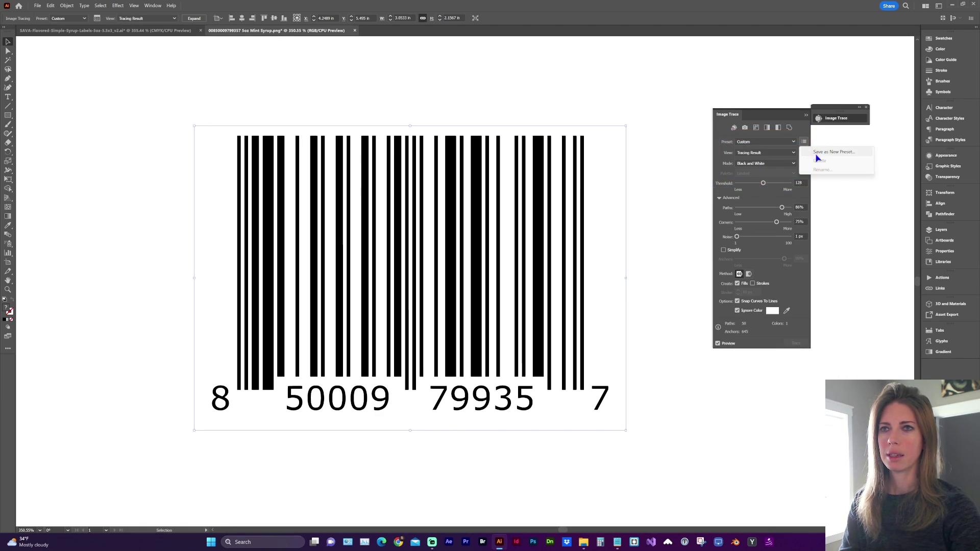
click(818, 152)
mouse_move(388, 248)
mouse_down()
mouse_move(574, 160)
mouse_move(602, 131)
mouse_up()
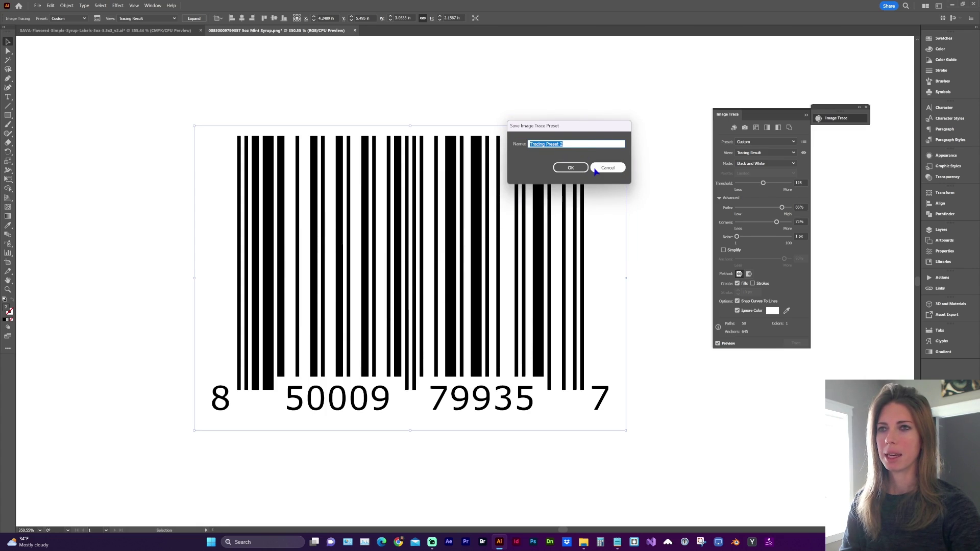
click(571, 169)
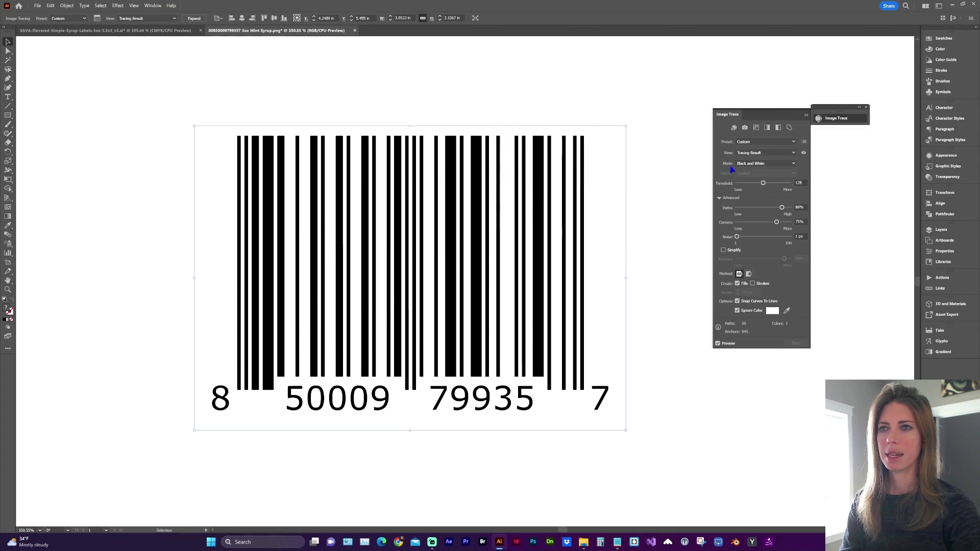
Step: Apply the saved Barcode tracing preset to the mint barcode image and return to the label document
click(776, 143)
click(753, 270)
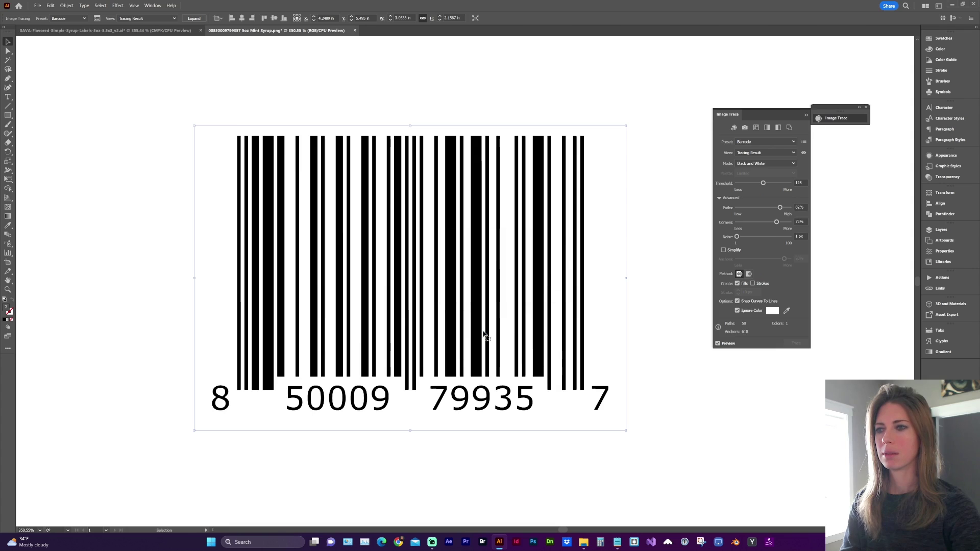
click(153, 31)
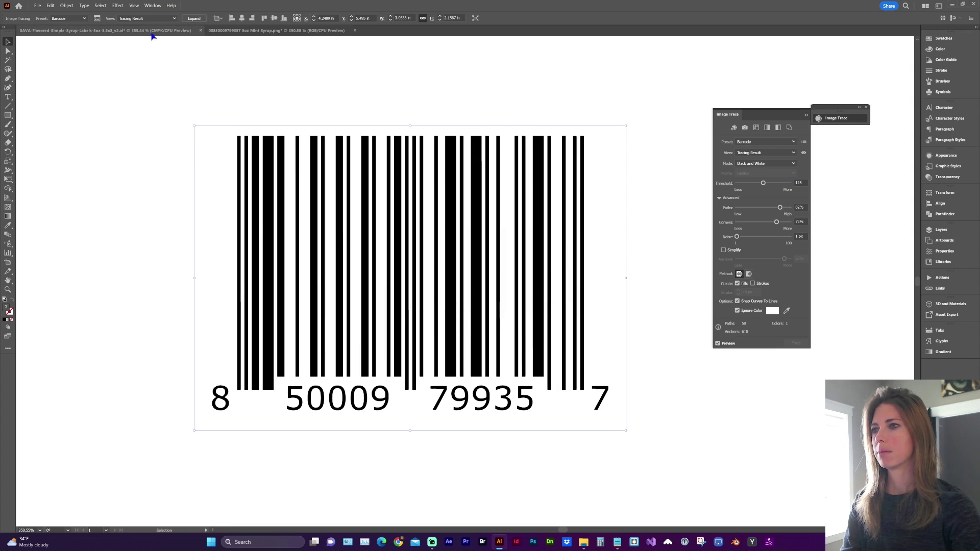